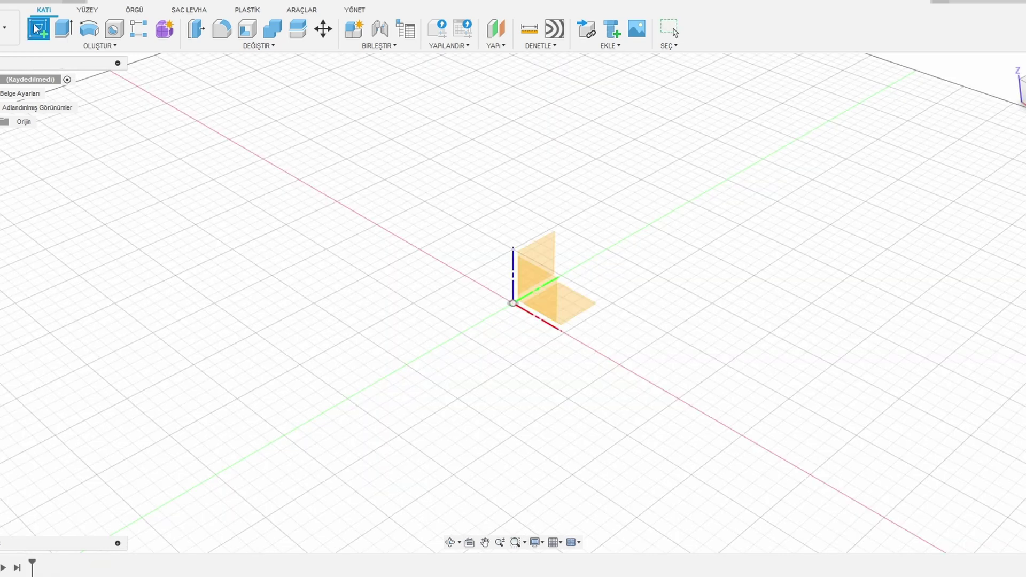
- Start a sketch on the vertical XZ origin plane and draw a 21 mm diameter circle centred on the origin
{"action": "left_click", "coordinate": [38, 29]}
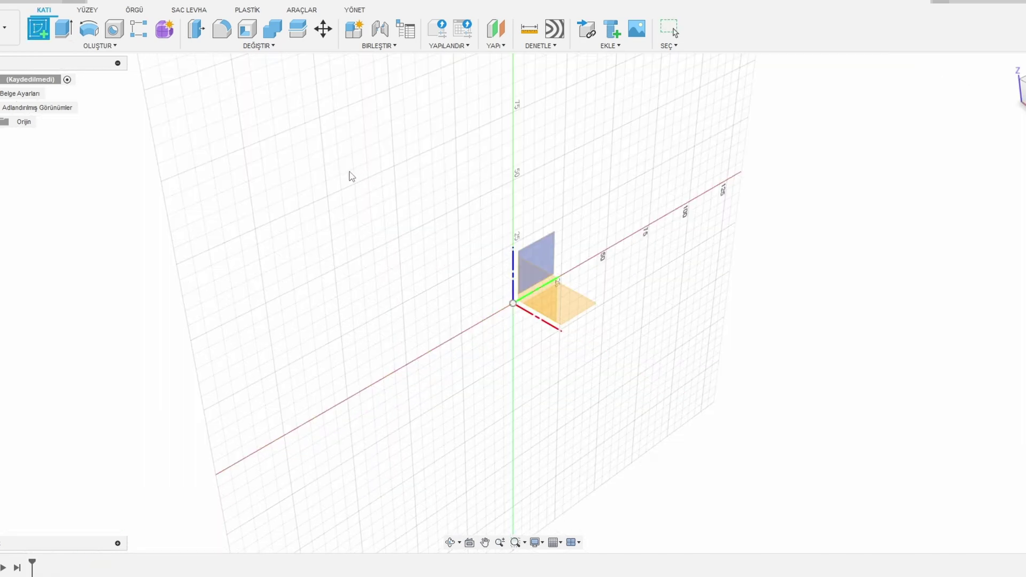
{"action": "left_click", "coordinate": [541, 301]}
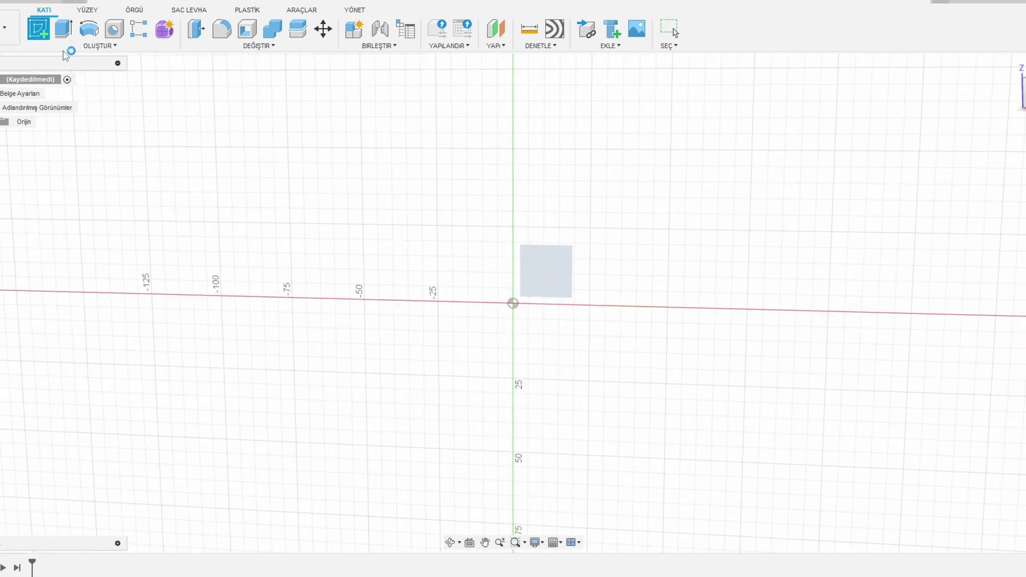
{"action": "left_click", "coordinate": [64, 29]}
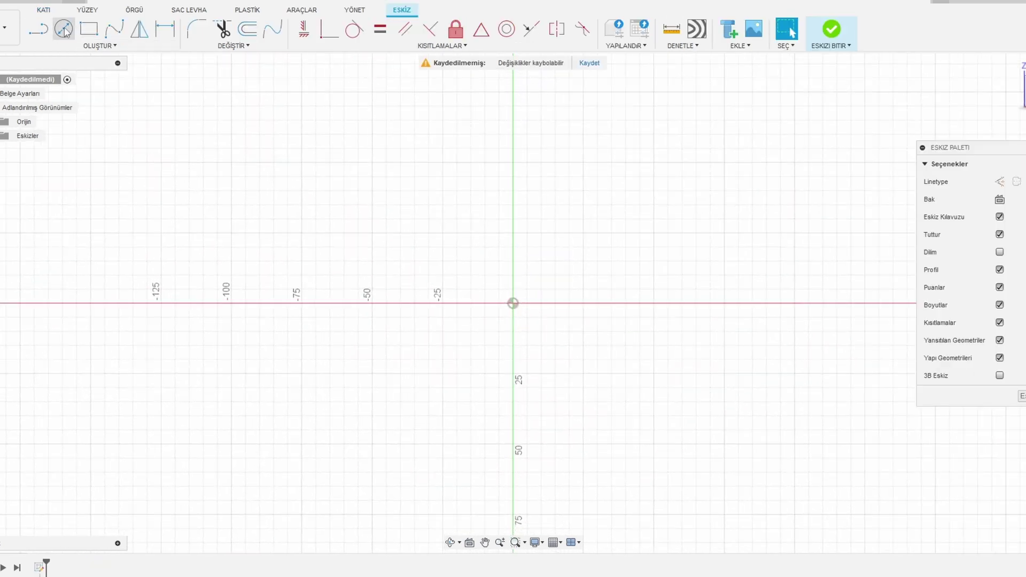
{"action": "left_click", "coordinate": [513, 303]}
{"action": "type", "text": "21"}
{"action": "key", "text": "Return"}
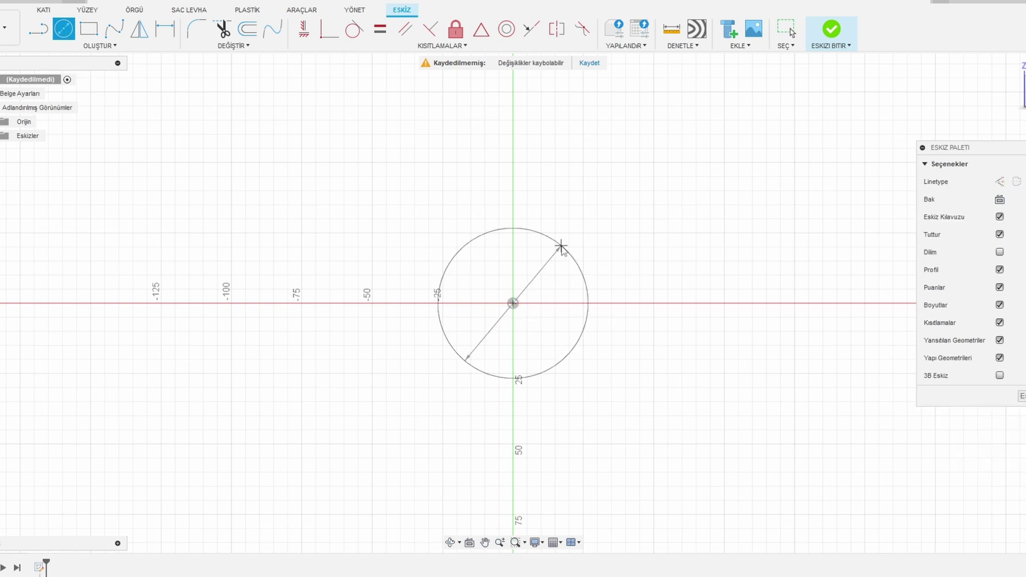
- Draw a concentric 30 mm diameter circle around the first circle at the origin and finish the sketch
{"action": "key", "text": "c"}
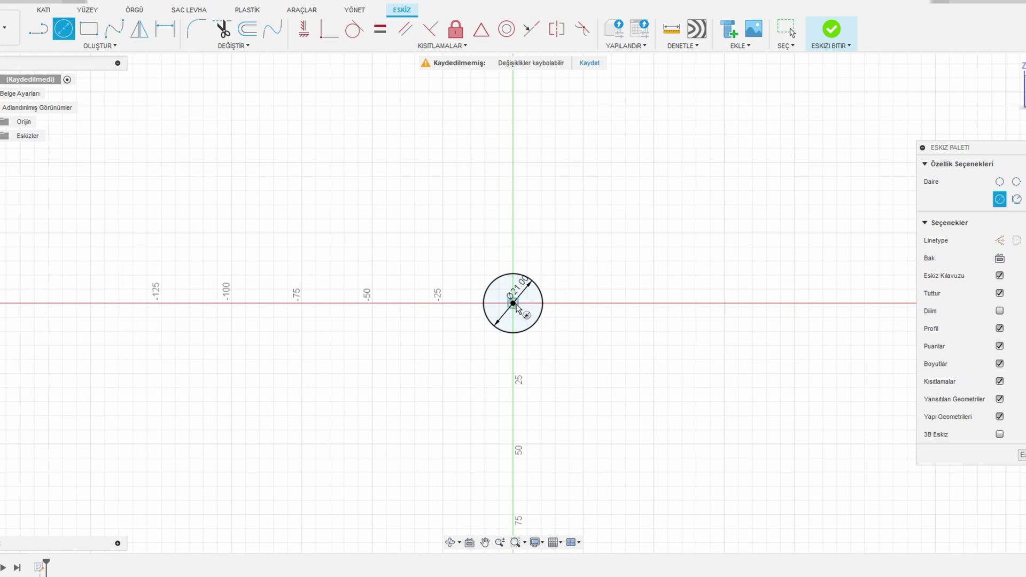
{"action": "left_click", "coordinate": [513, 303]}
{"action": "type", "text": "30"}
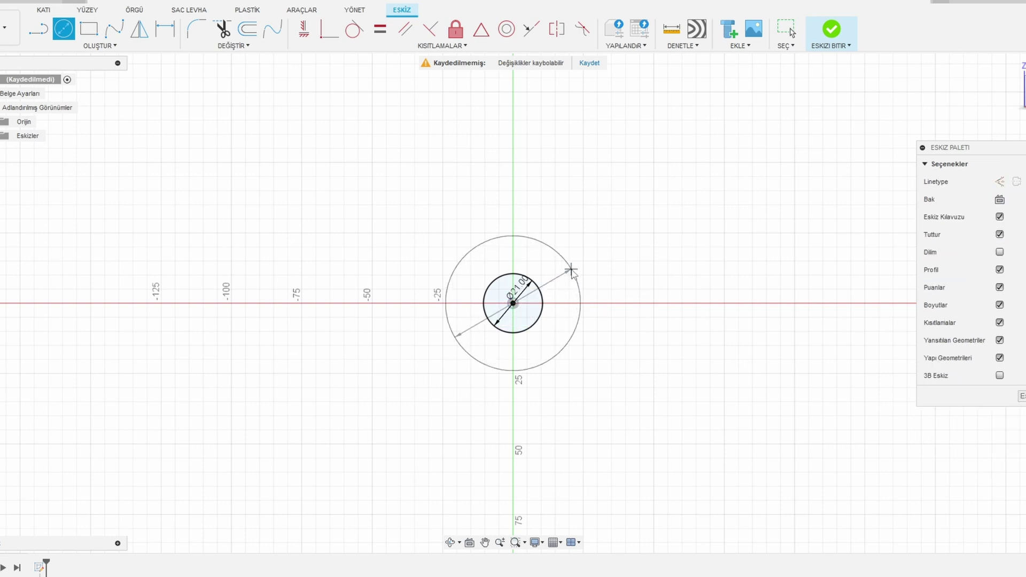
{"action": "key", "text": "Return"}
{"action": "scroll", "coordinate": [528, 272], "scroll_direction": "up", "scroll_amount": 3}
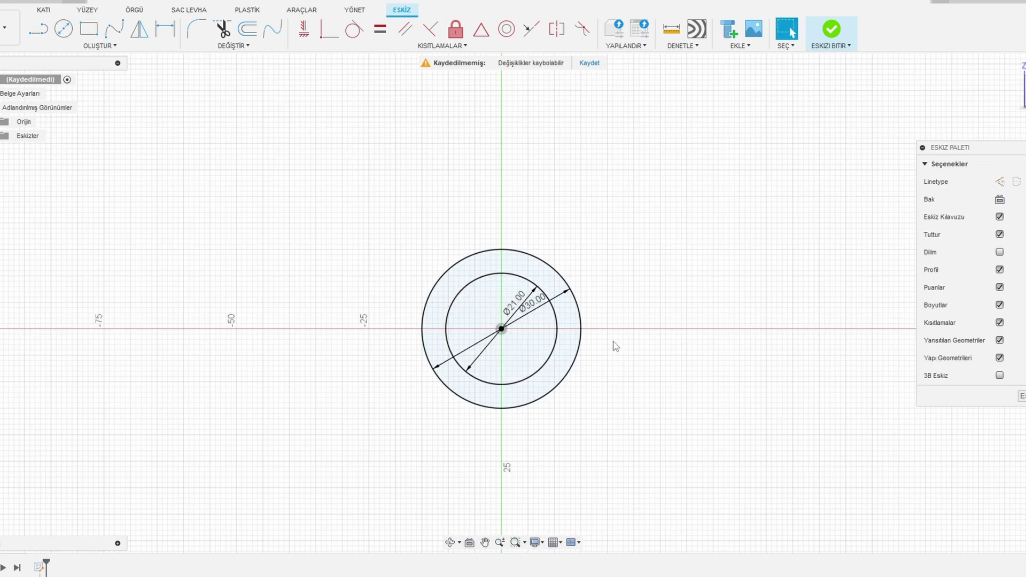
{"action": "middle_click_drag", "start_coordinate": [614, 343], "coordinate": [591, 424], "text": "shift"}
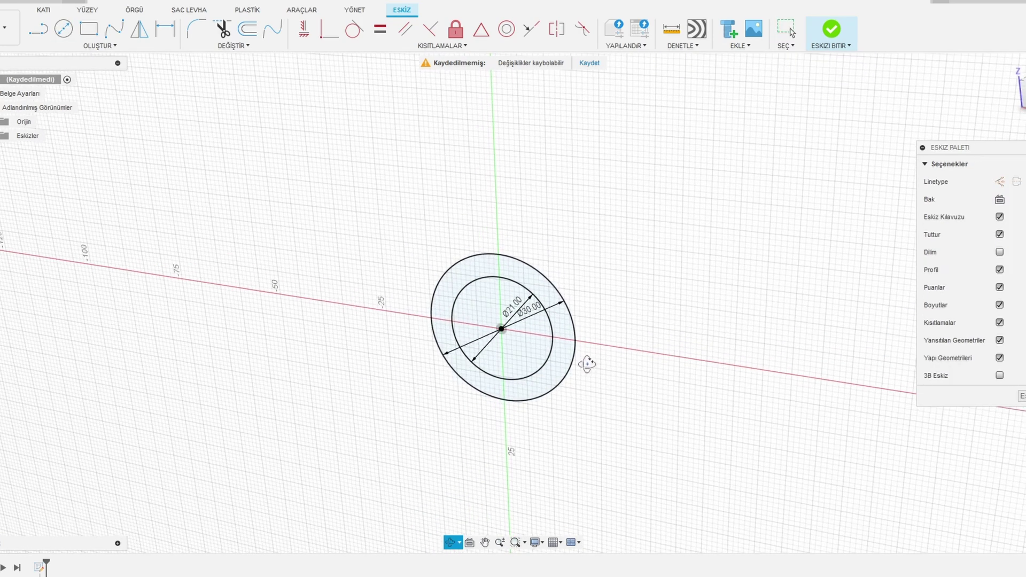
{"action": "left_click", "coordinate": [839, 28]}
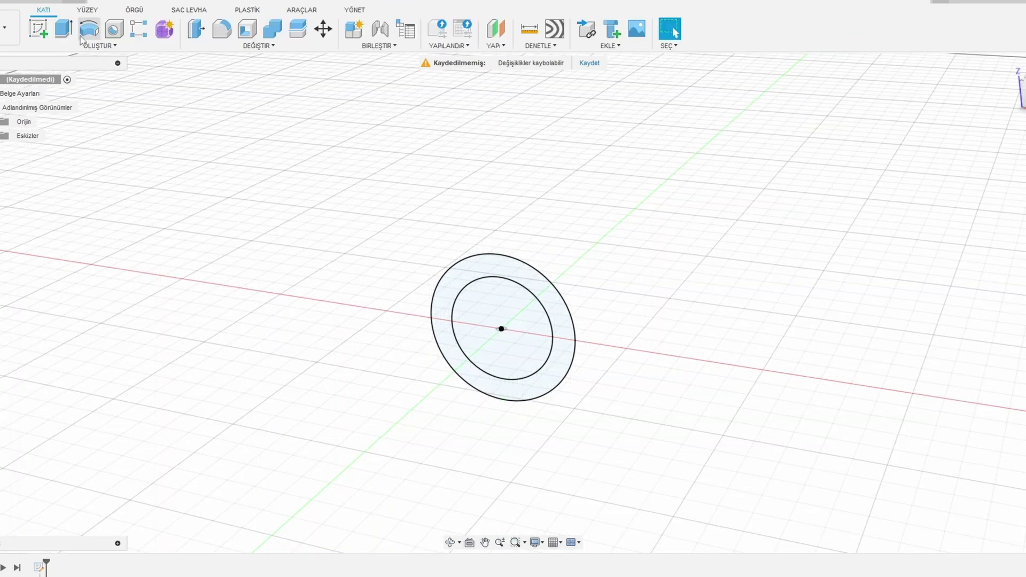
- Extrude the ring profile between the two circles 40 mm as a new body to form a tube
{"action": "left_click", "coordinate": [64, 29]}
{"action": "left_click", "coordinate": [541, 289]}
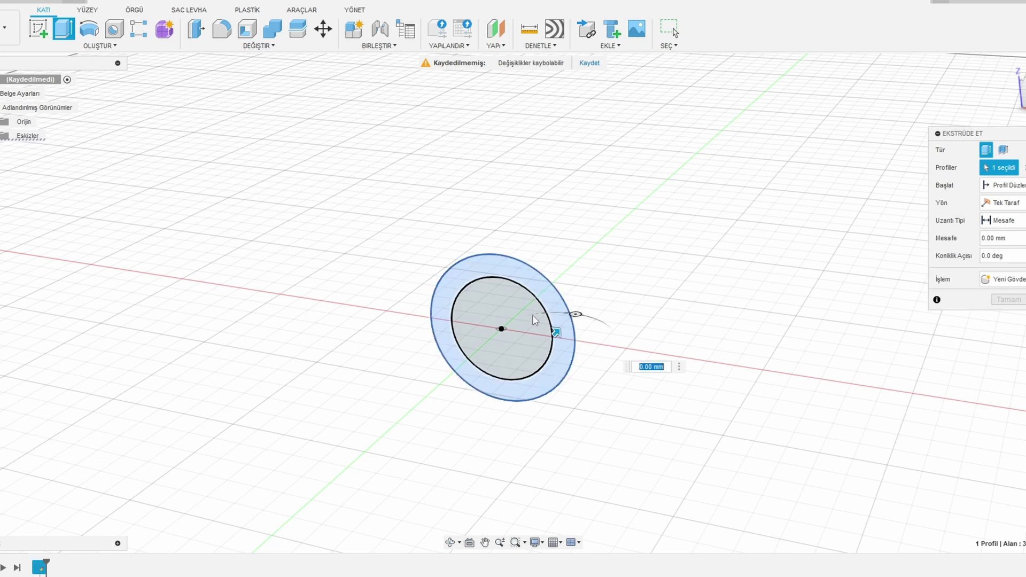
{"action": "type", "text": "40"}
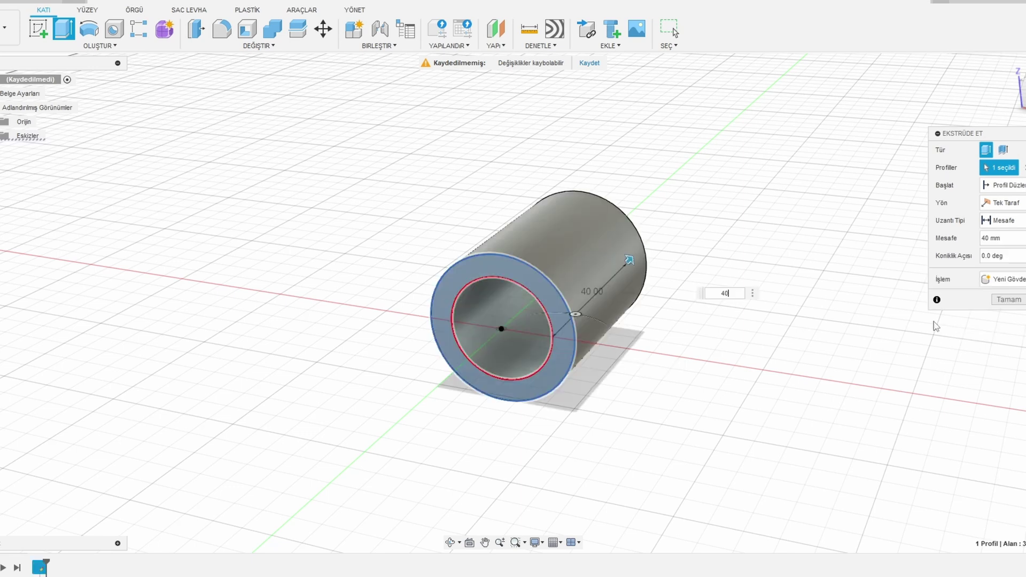
{"action": "key", "text": "Return"}
{"action": "scroll", "coordinate": [631, 383], "scroll_direction": "down", "scroll_amount": 3}
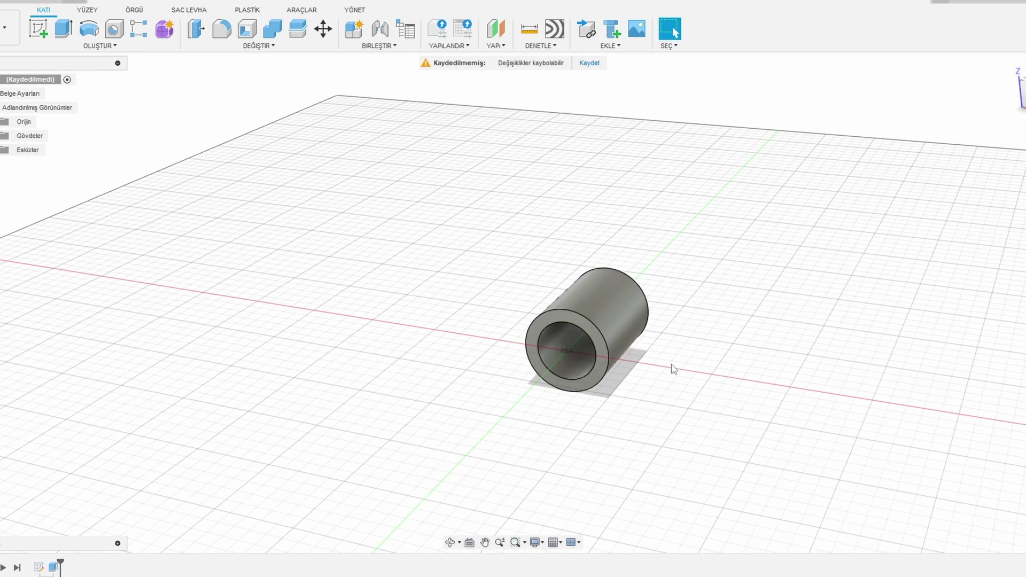
- Create a new sketch on the tube's ring-shaped end face at the origin
{"action": "middle_click_drag", "start_coordinate": [674, 369], "coordinate": [615, 371], "text": "shift"}
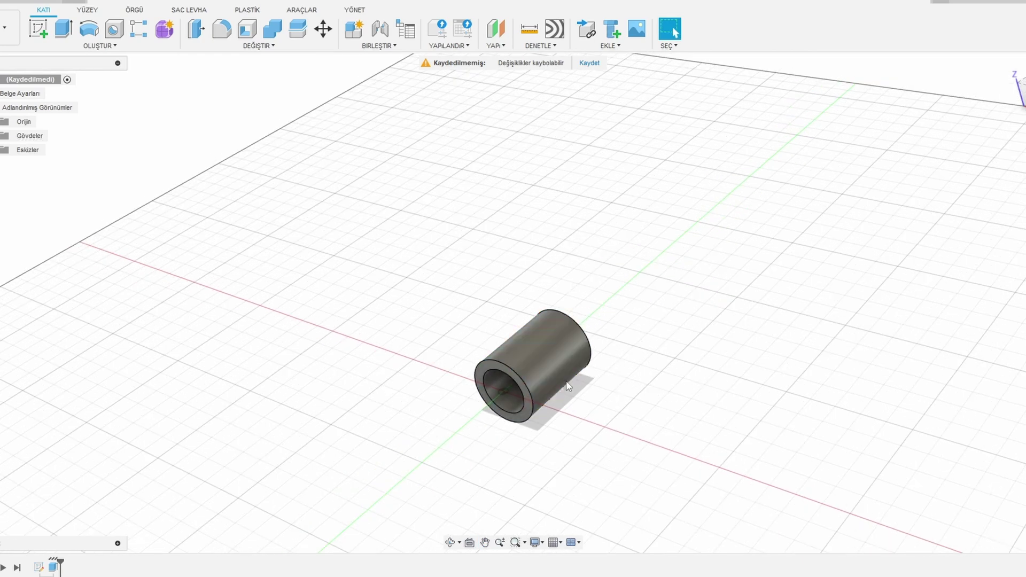
{"action": "scroll", "coordinate": [503, 370], "scroll_direction": "up", "scroll_amount": 3}
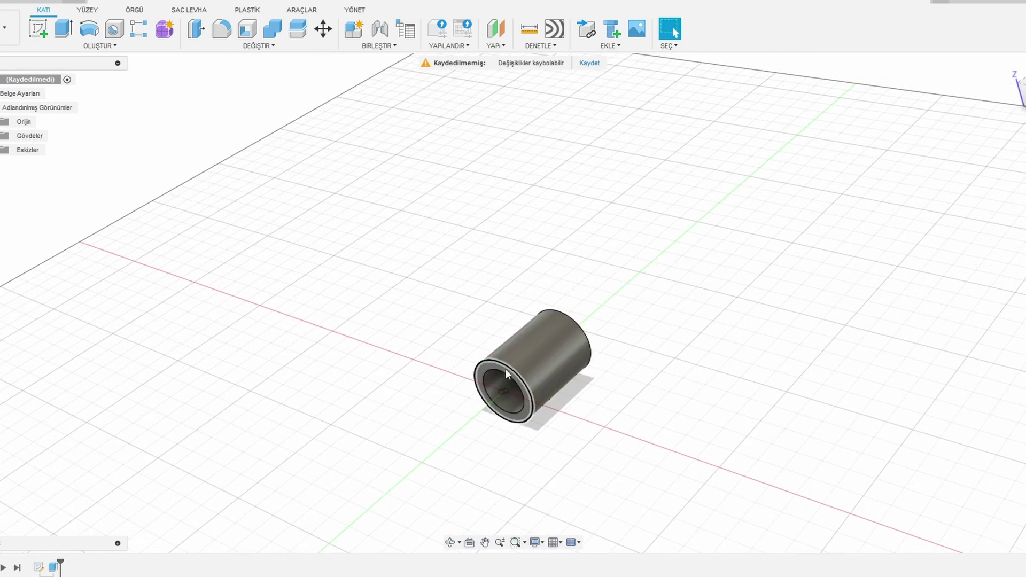
{"action": "left_click", "coordinate": [492, 370]}
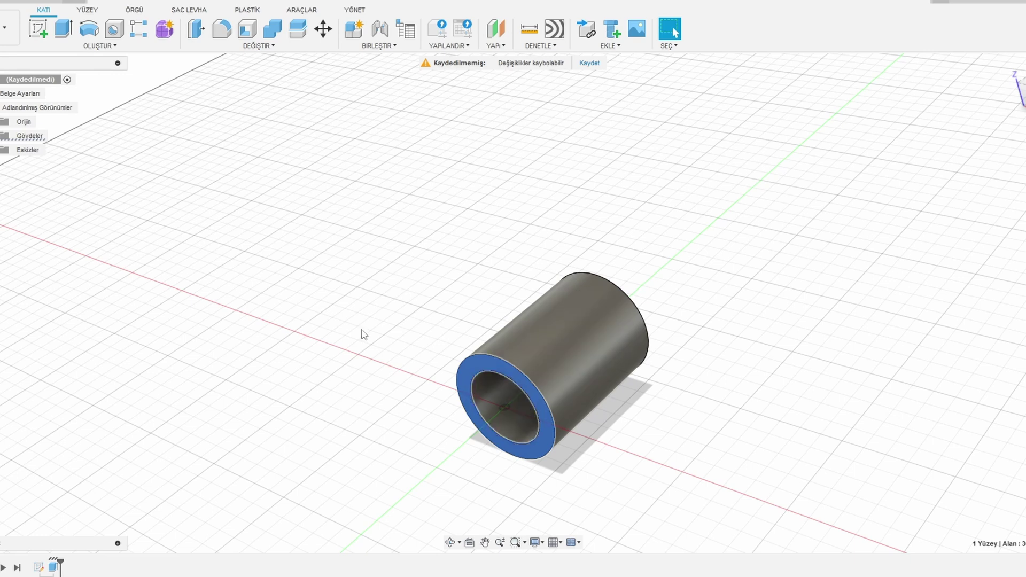
{"action": "left_click", "coordinate": [35, 27]}
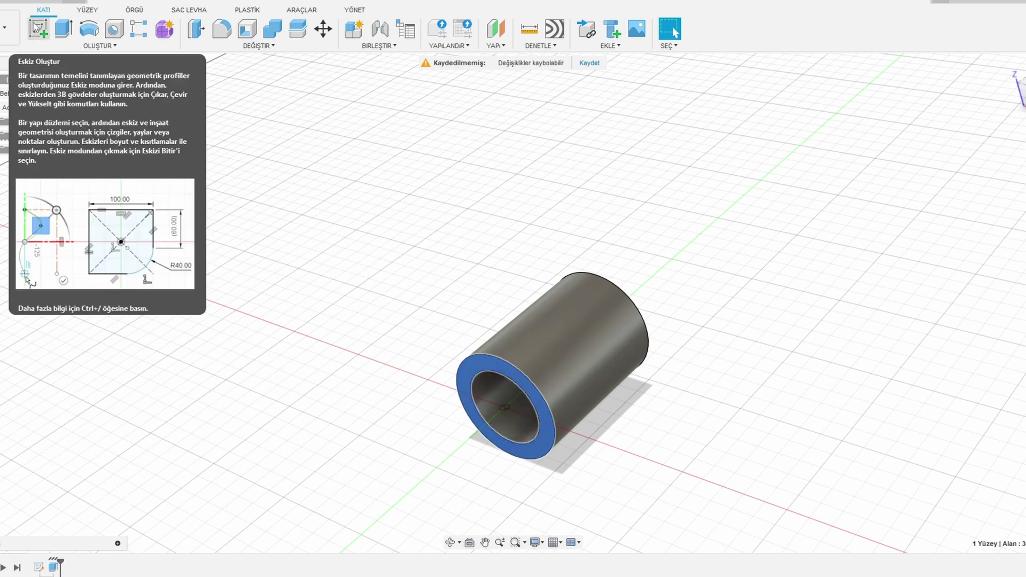
{"action": "left_click", "coordinate": [35, 27]}
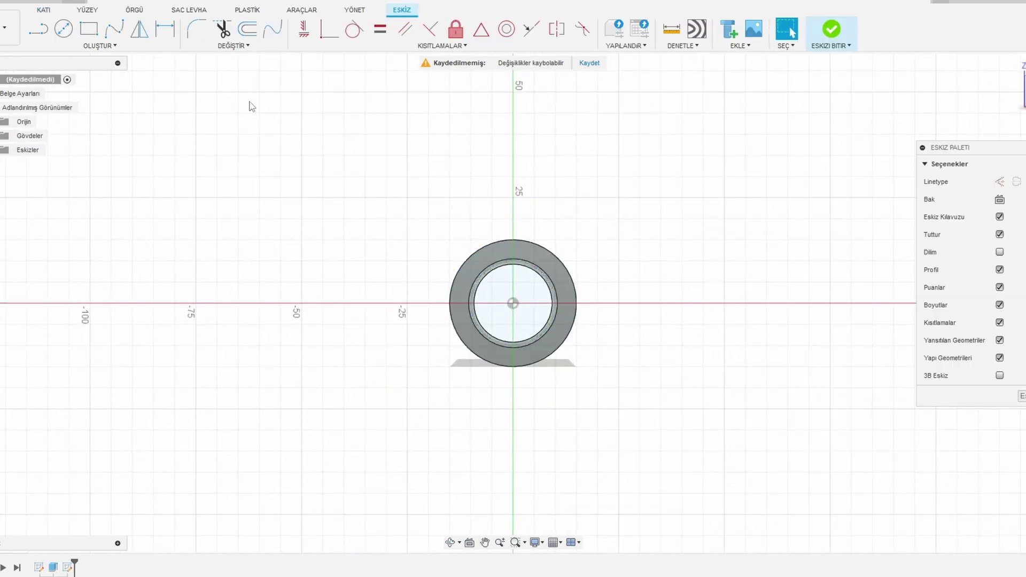
- Draw a six-sided circumscribed polygon centred on the origin with a 16.5 mm radius and flat sides facing up and down
{"action": "left_click", "coordinate": [74, 47]}
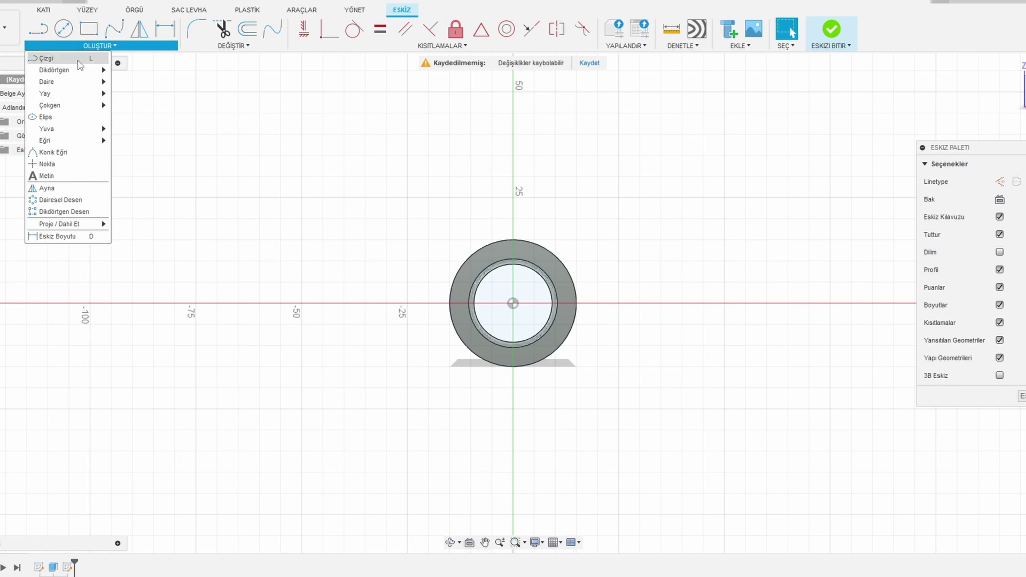
{"action": "mouse_move", "coordinate": [69, 107]}
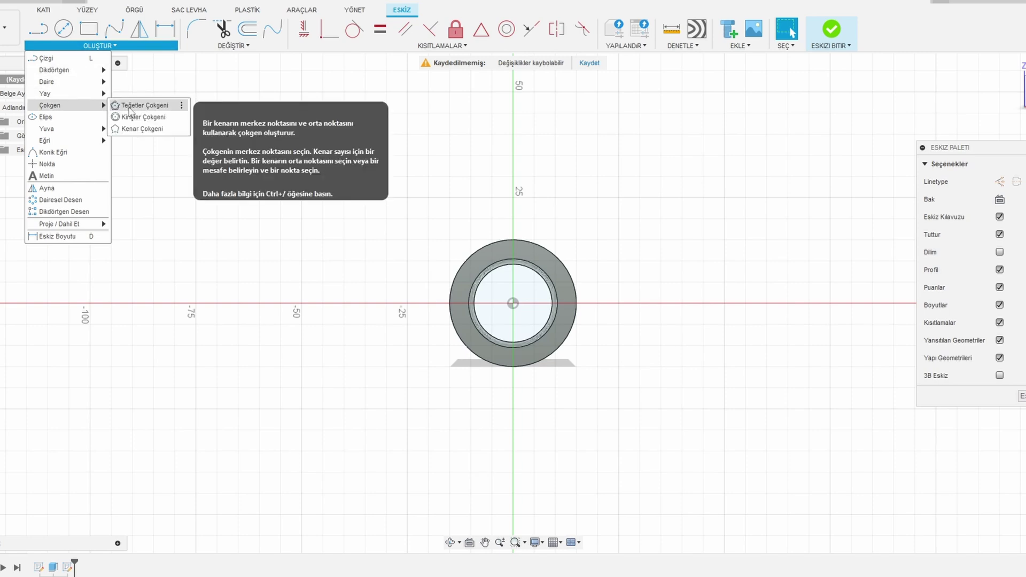
{"action": "left_click", "coordinate": [134, 106]}
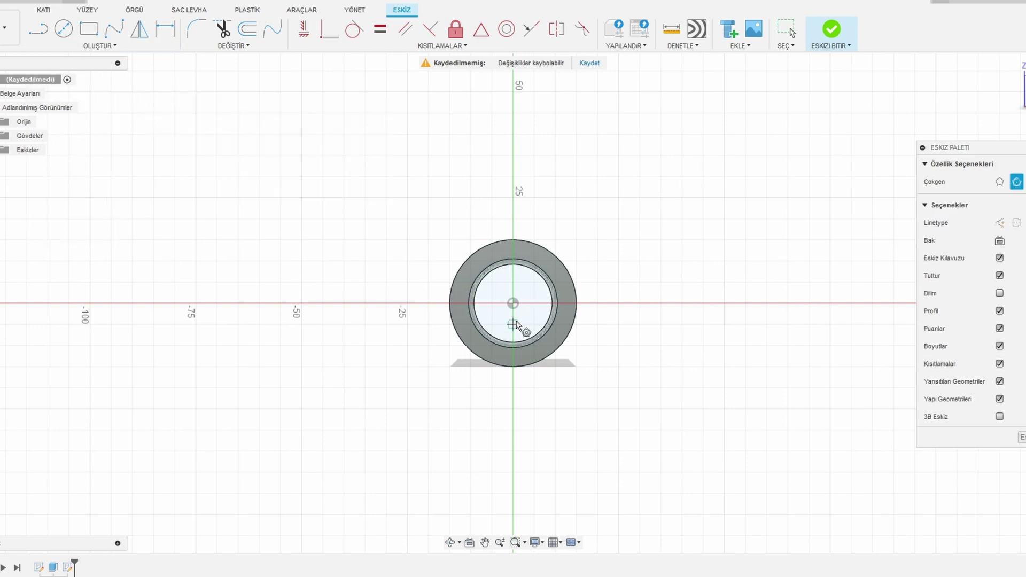
{"action": "left_click", "coordinate": [513, 303]}
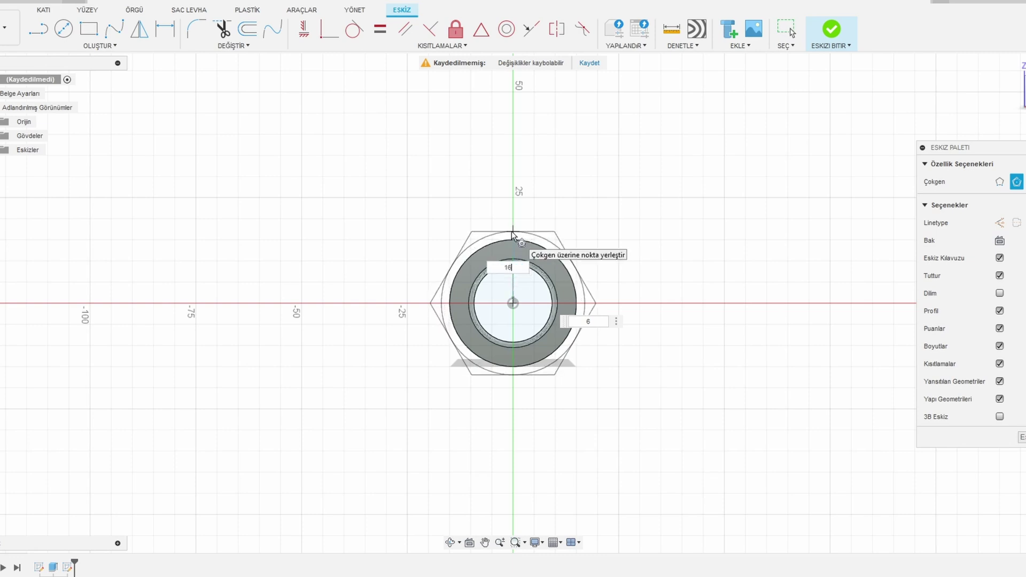
{"action": "key", "text": "Tab"}
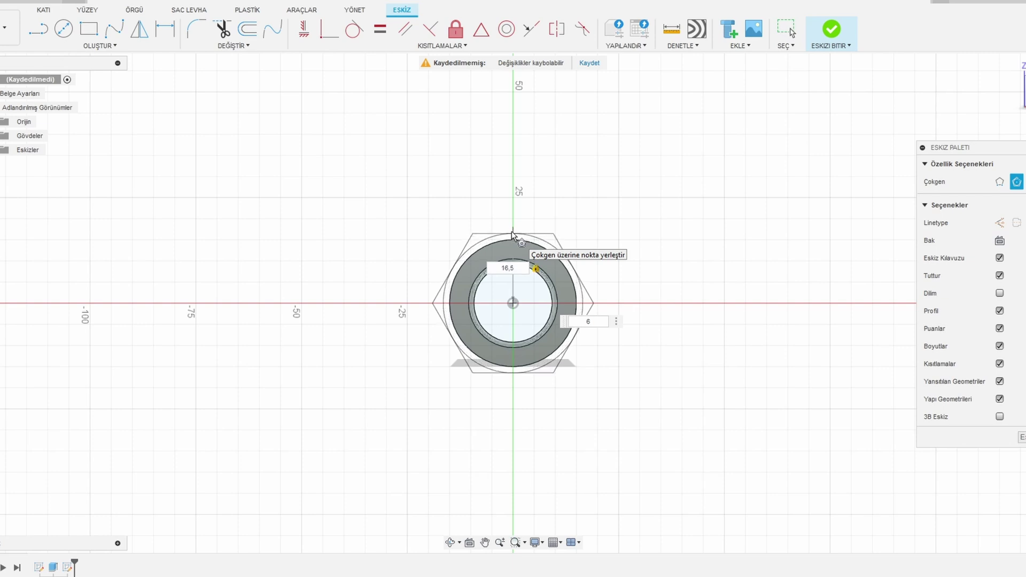
{"action": "key", "text": "Return"}
{"action": "scroll", "coordinate": [549, 276], "scroll_direction": "up", "scroll_amount": 2}
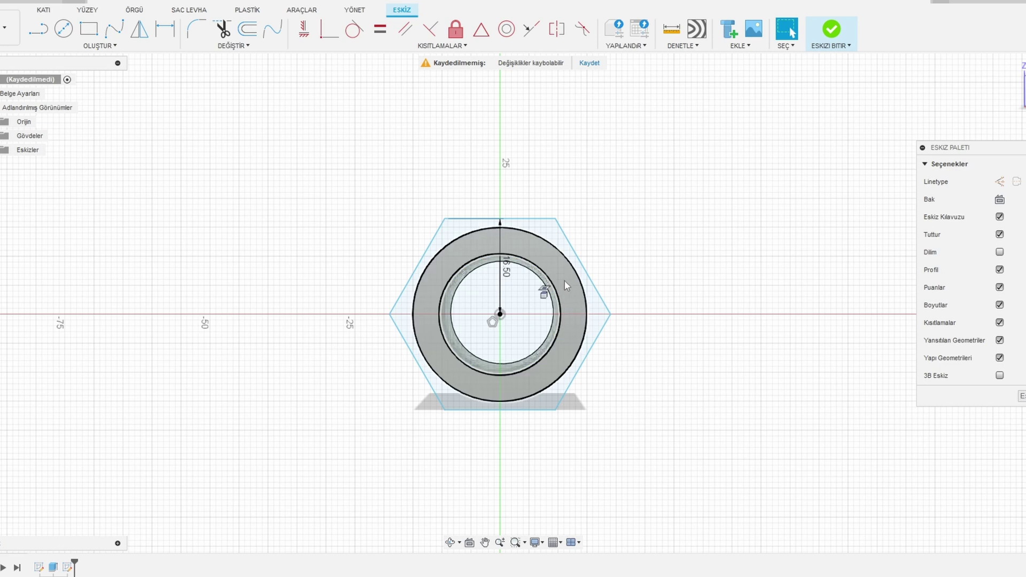
{"action": "scroll", "coordinate": [553, 232], "scroll_direction": "up", "scroll_amount": 3}
{"action": "scroll", "coordinate": [663, 316], "scroll_direction": "down", "scroll_amount": 2}
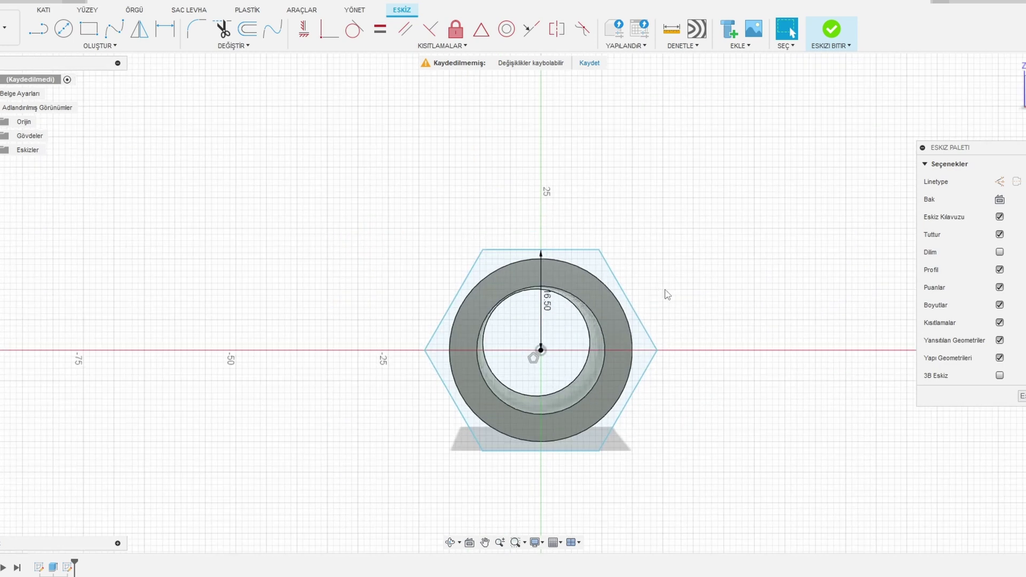
{"action": "mouse_move", "coordinate": [667, 295]}
{"action": "middle_mouse_down", "text": "shift"}
{"action": "mouse_move", "coordinate": [653, 294]}
{"action": "mouse_move", "coordinate": [823, 375]}
{"action": "middle_mouse_up", "text": "shift"}
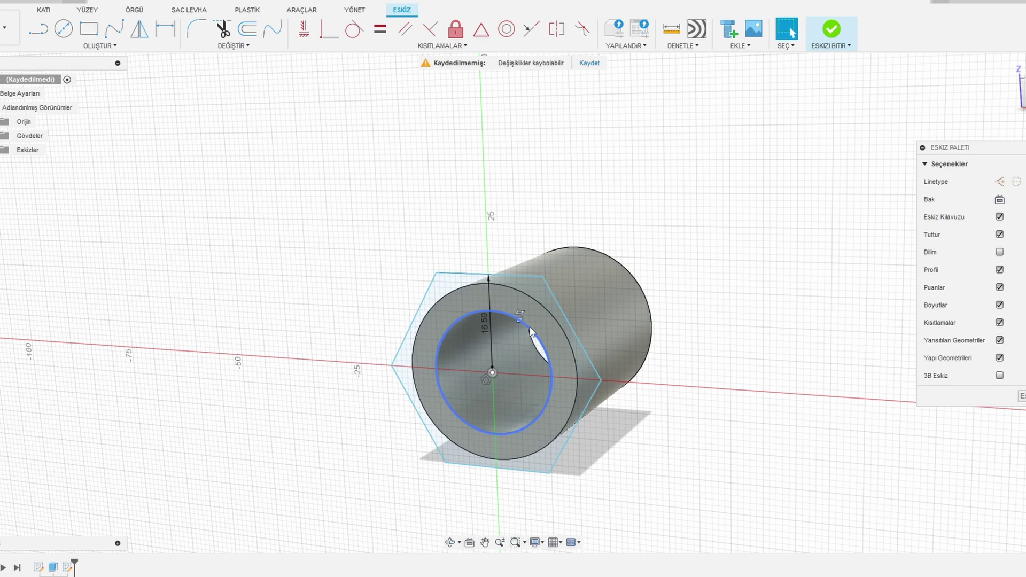
{"action": "left_click", "coordinate": [536, 305]}
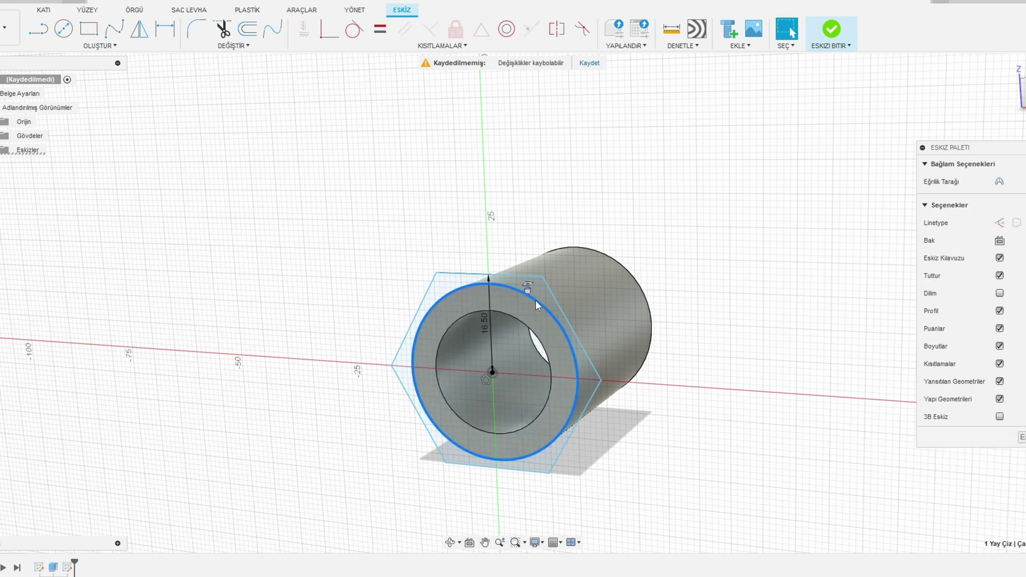
{"action": "key", "text": "p"}
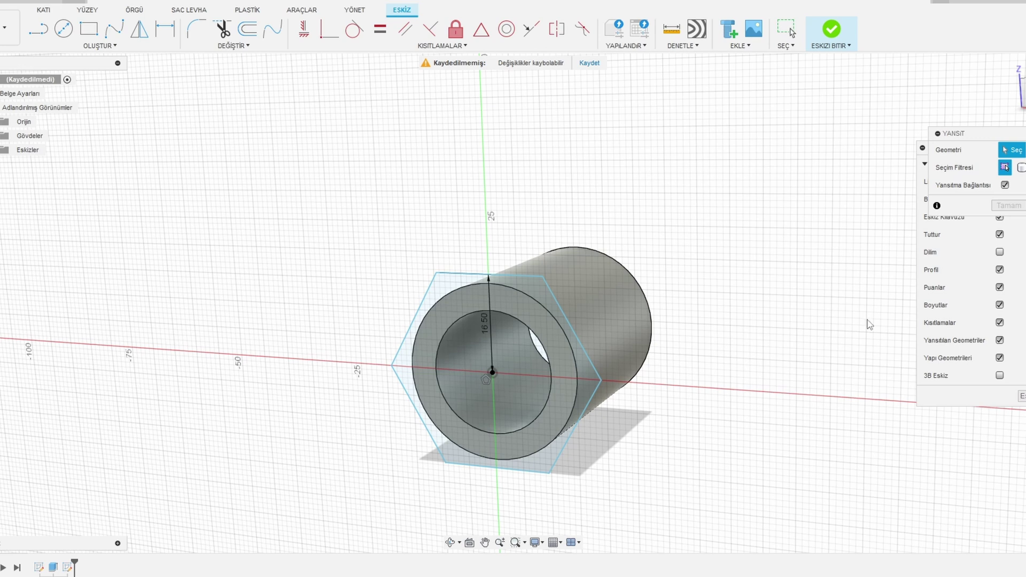
{"action": "left_click_drag", "start_coordinate": [1002, 138], "coordinate": [861, 152]}
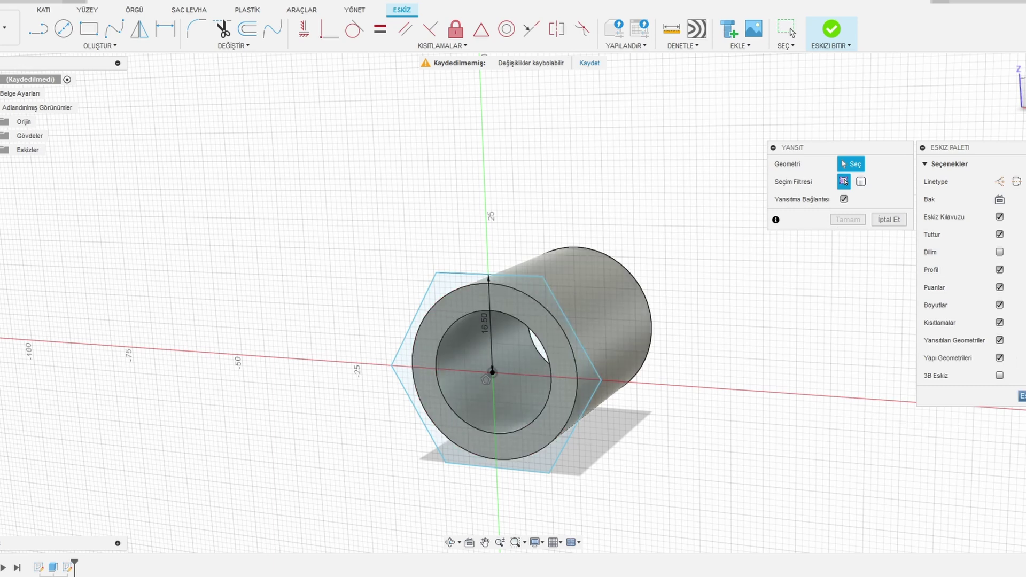
- Finish the sketch and extrude the area between hexagon and tube -20 mm back along the tube, joined to the body
{"action": "left_click", "coordinate": [831, 29]}
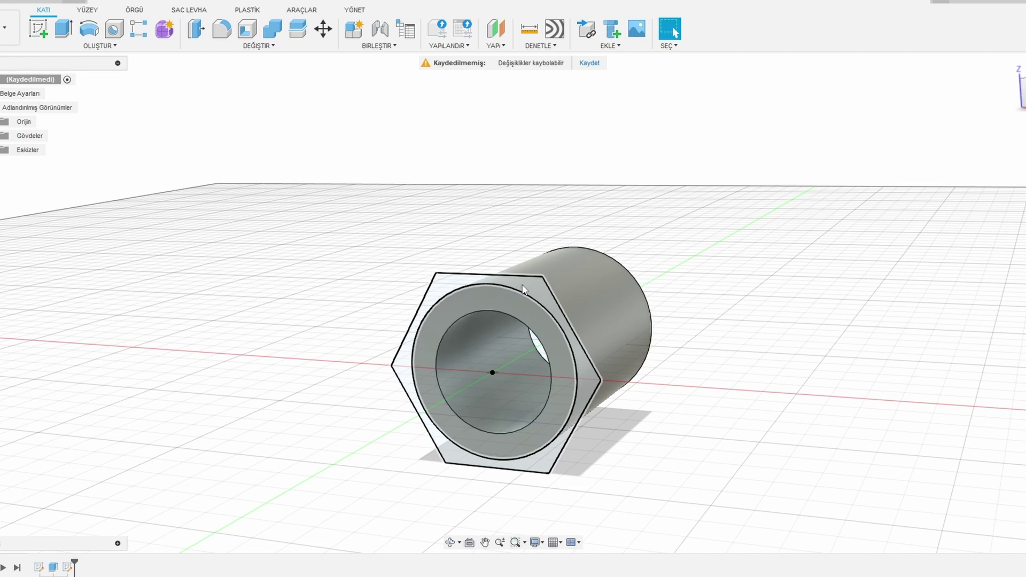
{"action": "left_click", "coordinate": [523, 288]}
{"action": "middle_click_drag", "start_coordinate": [820, 313], "coordinate": [776, 309], "text": "shift"}
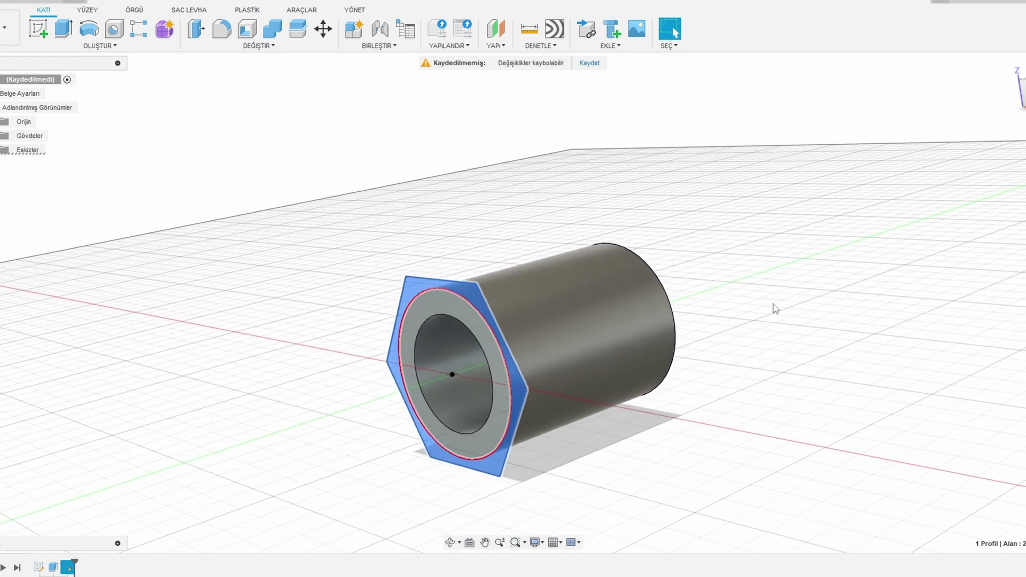
{"action": "left_click", "coordinate": [63, 29]}
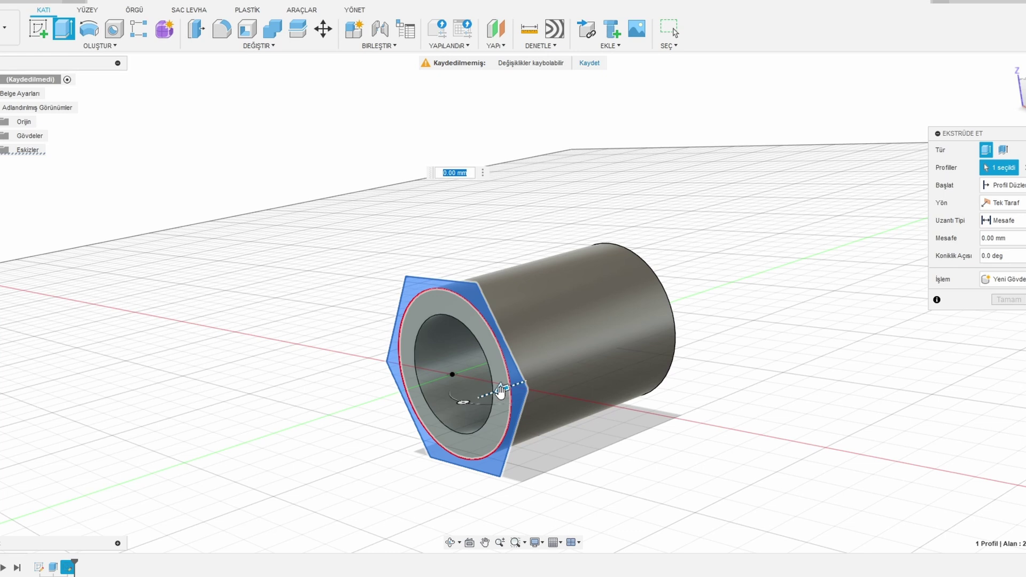
{"action": "left_click_drag", "start_coordinate": [500, 391], "coordinate": [596, 381]}
{"action": "middle_click_drag", "start_coordinate": [765, 319], "coordinate": [740, 345], "text": "shift"}
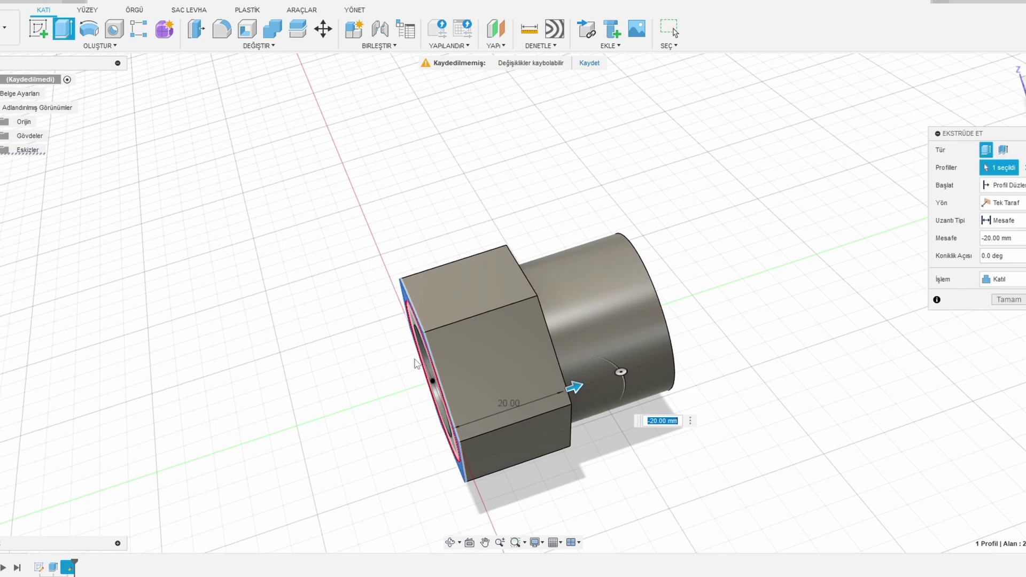
{"action": "left_click", "coordinate": [1009, 299]}
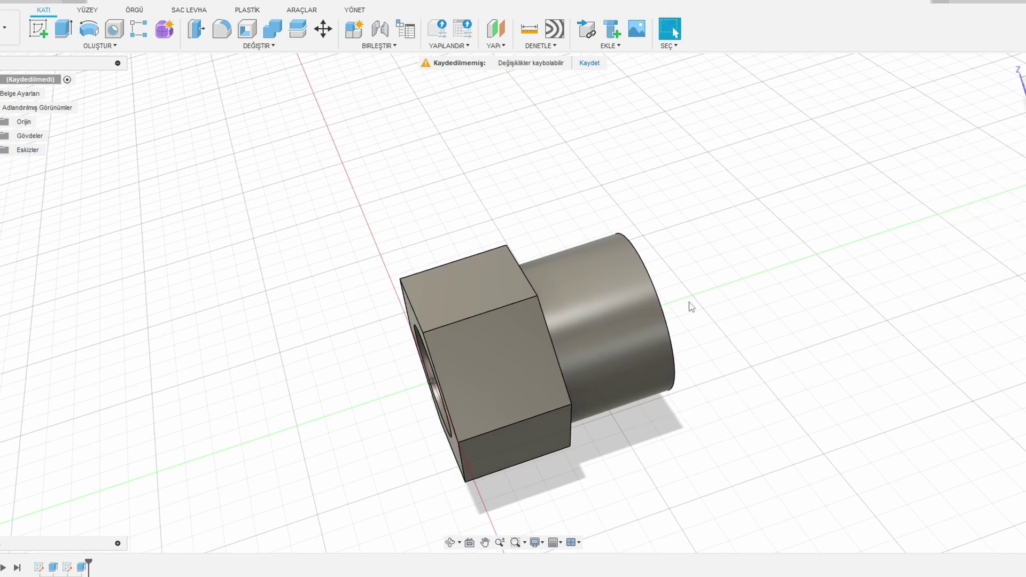
{"action": "middle_click_drag", "start_coordinate": [690, 318], "coordinate": [518, 280], "text": "shift"}
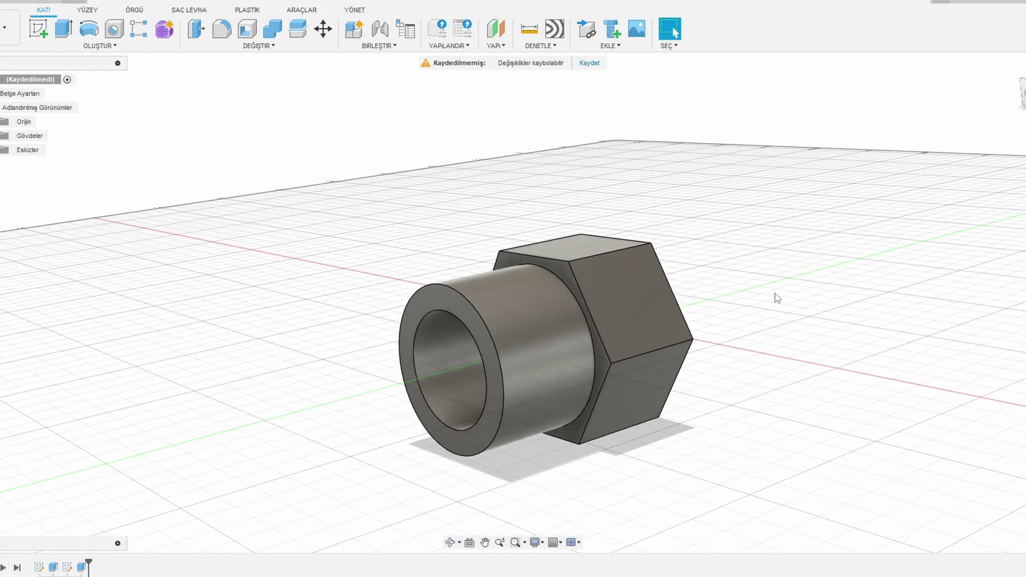
{"action": "middle_click_drag", "start_coordinate": [774, 294], "coordinate": [751, 302], "text": "shift"}
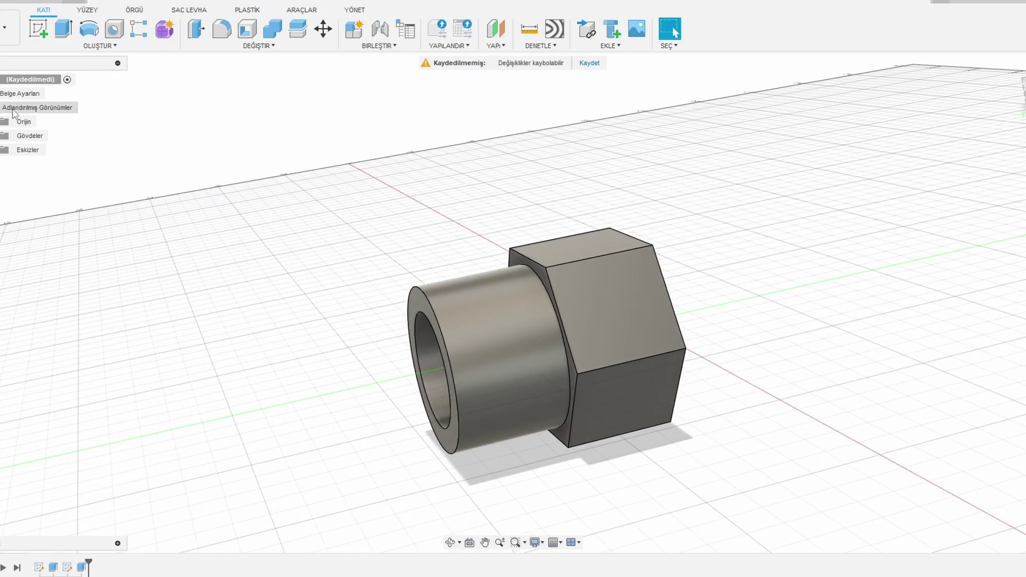
- Add a modelled full-length ISO metric M30x3.5 right-hand thread, class 6g, to the tube's outer cylindrical face
{"action": "left_click", "coordinate": [59, 48]}
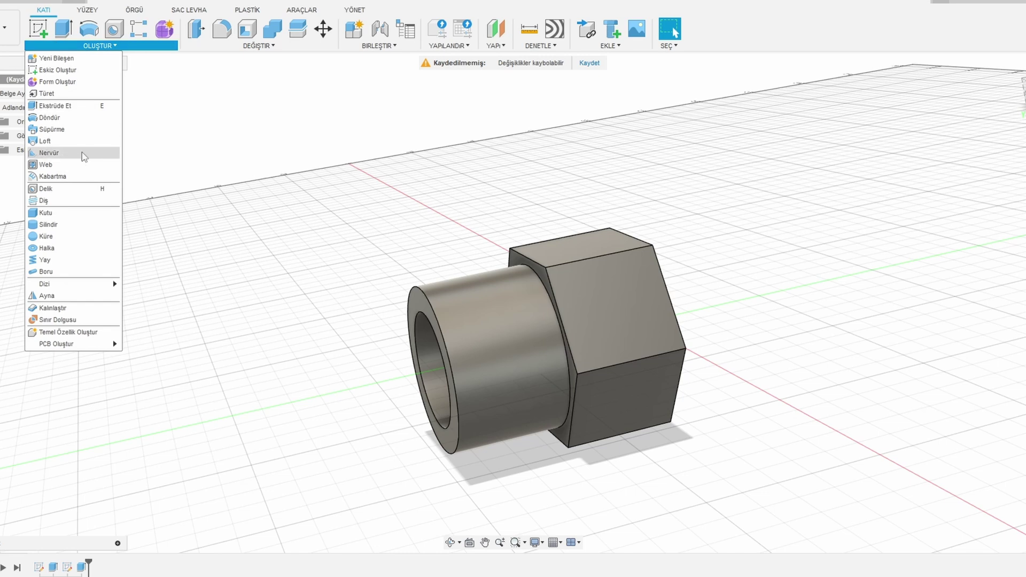
{"action": "left_click", "coordinate": [68, 204]}
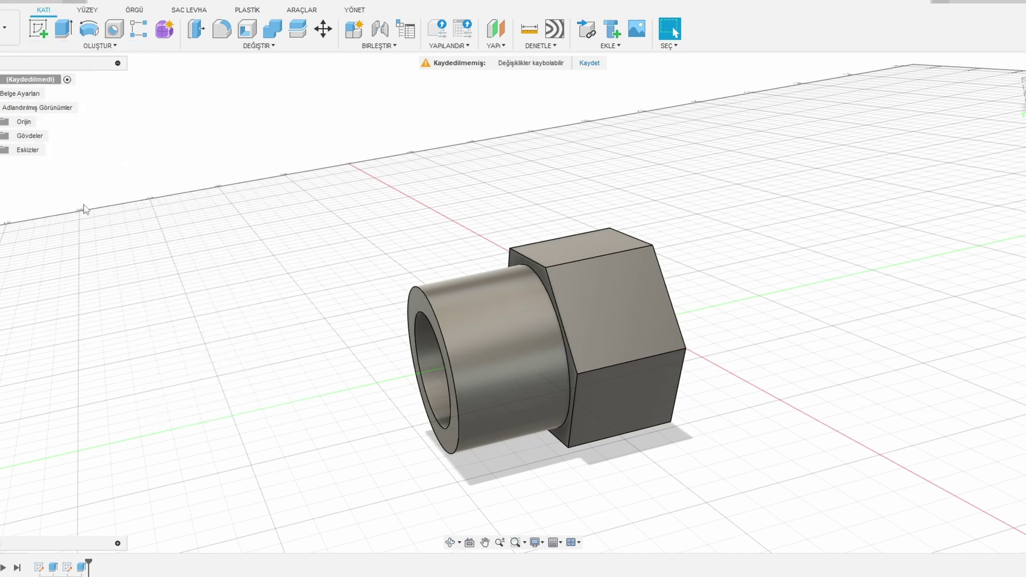
{"action": "middle_click_drag", "start_coordinate": [252, 240], "coordinate": [278, 258], "text": "shift"}
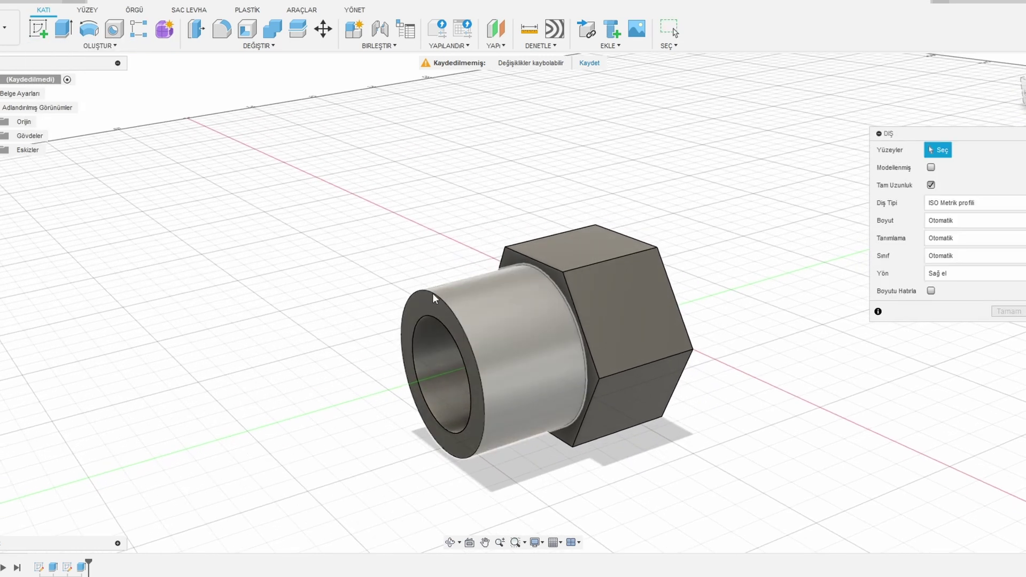
{"action": "left_click", "coordinate": [492, 311]}
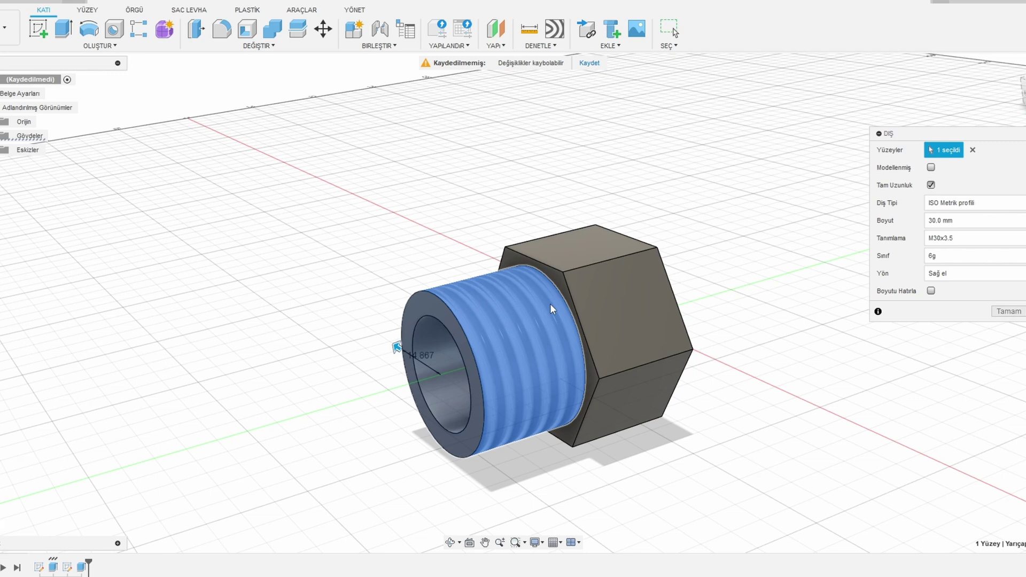
{"action": "left_click", "coordinate": [931, 168]}
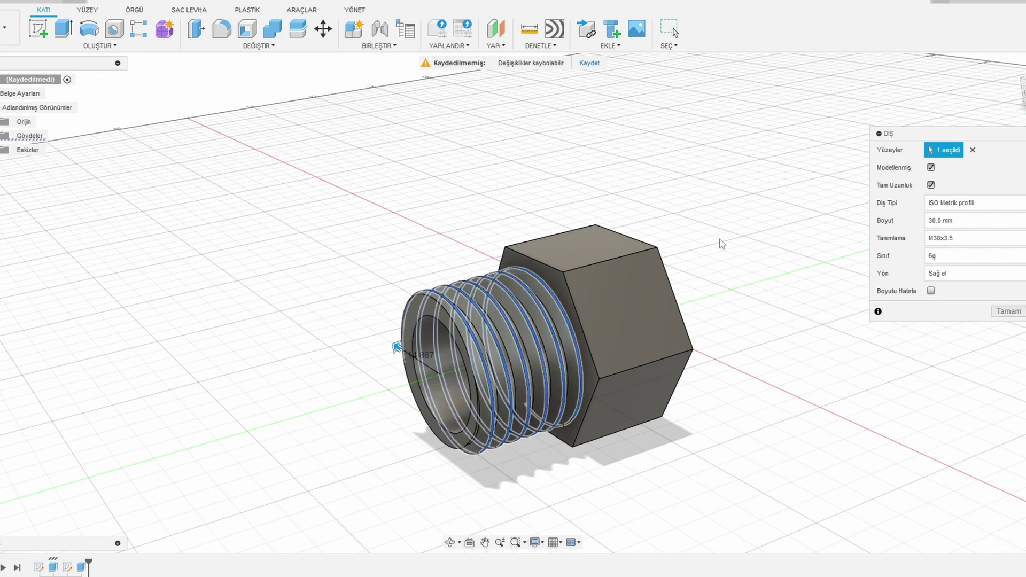
{"action": "middle_click_drag", "start_coordinate": [722, 245], "coordinate": [607, 275], "text": "shift"}
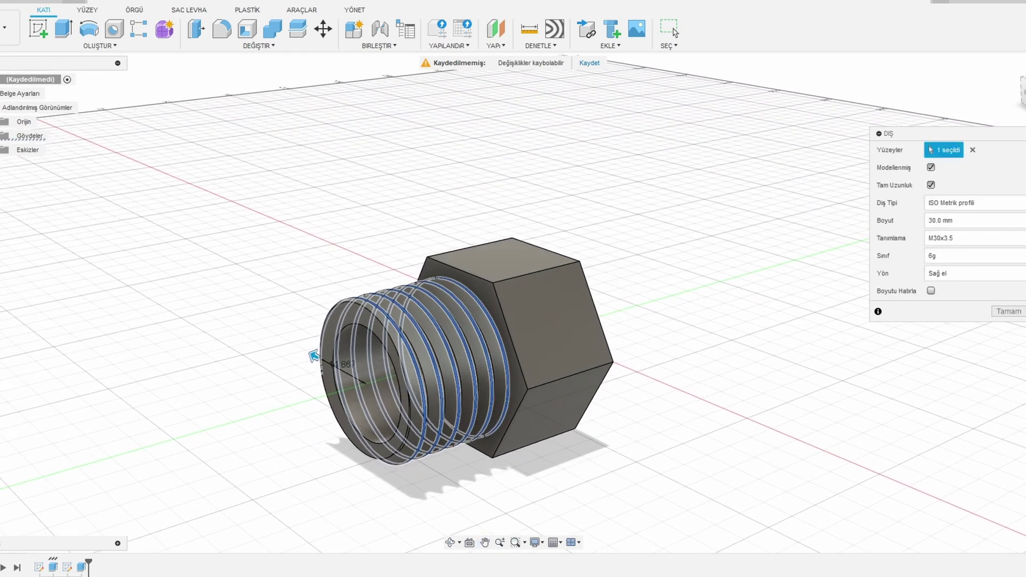
{"action": "left_click", "coordinate": [1008, 312]}
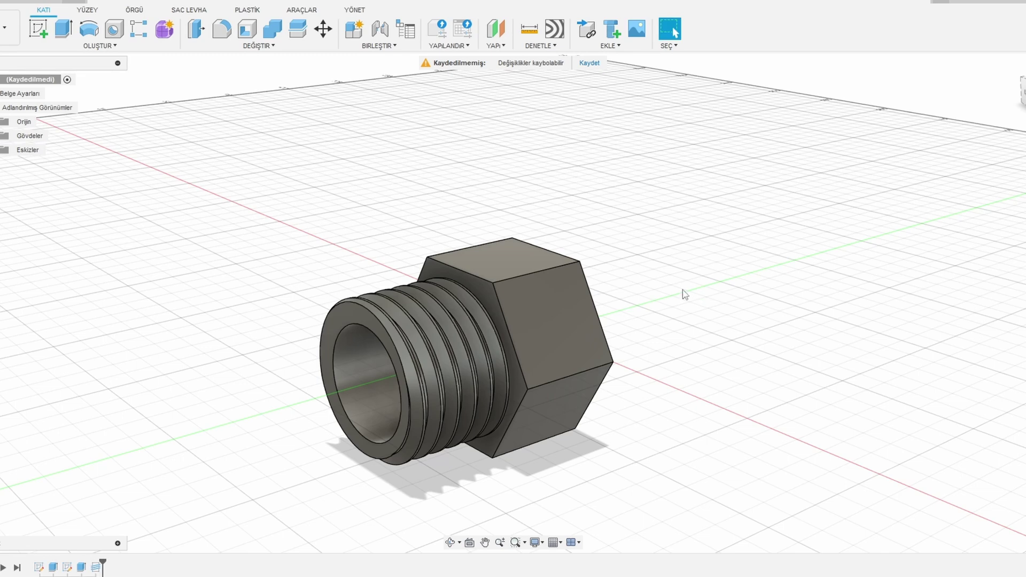
- Create a copy of the threaded fitting body rotated 90 degrees about the Y axis
{"action": "middle_click_drag", "start_coordinate": [683, 291], "coordinate": [655, 301], "text": "shift"}
{"action": "left_click", "coordinate": [324, 28]}
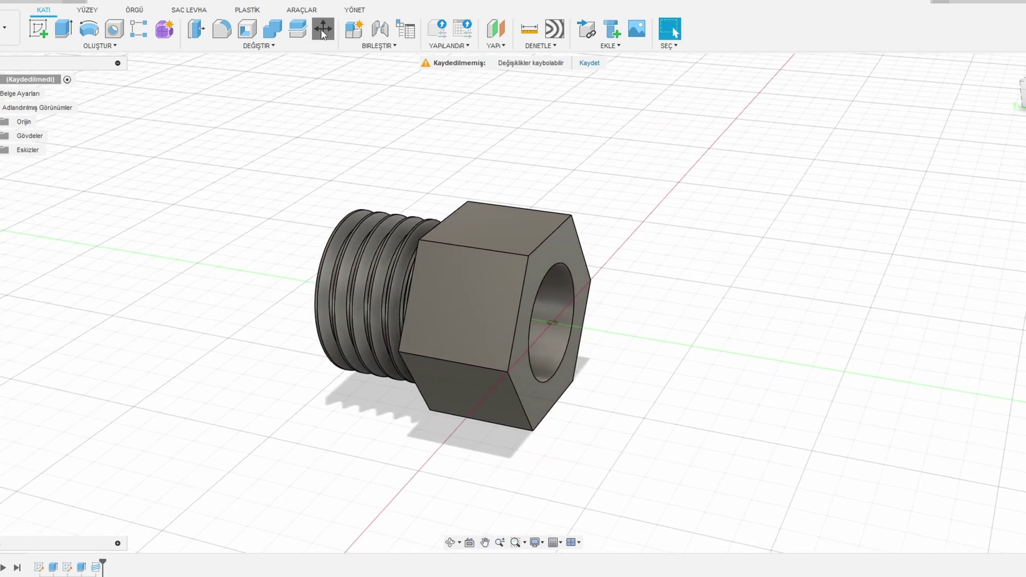
{"action": "left_click", "coordinate": [525, 239]}
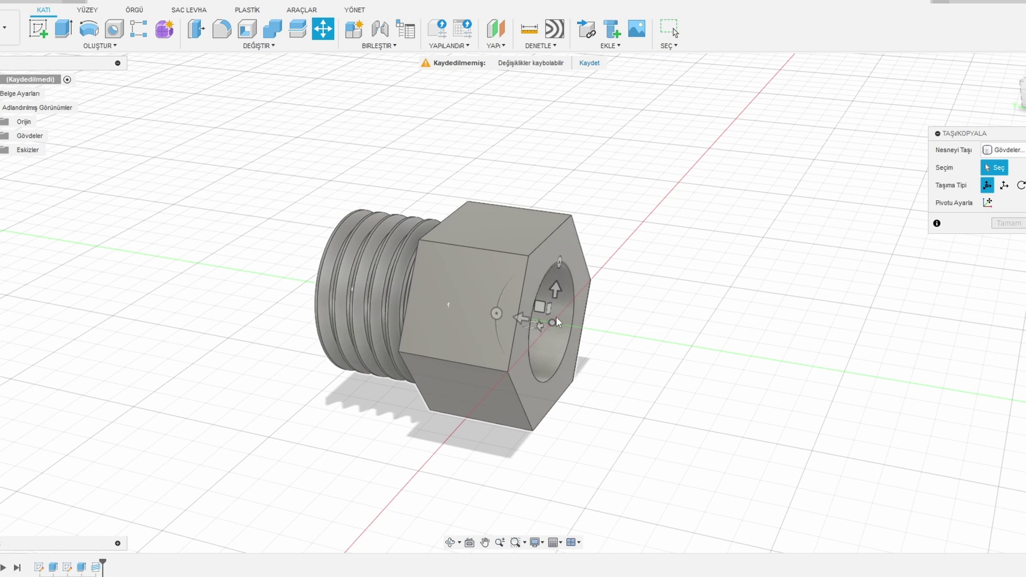
{"action": "left_click", "coordinate": [553, 264]}
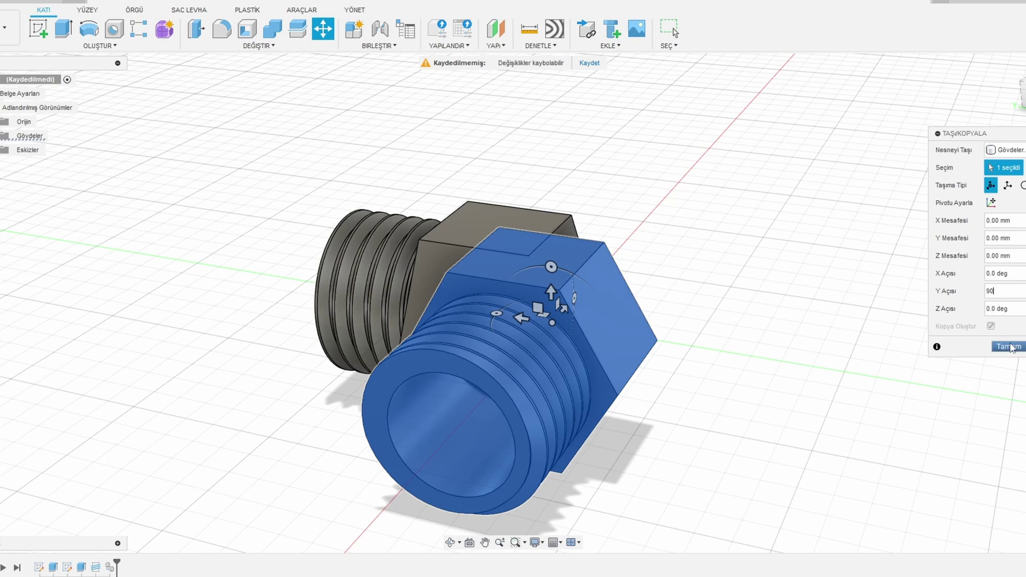
{"action": "left_click", "coordinate": [1009, 346]}
- Mirror the original fitting body across the origin plane at its hexagonal end, joining the result
{"action": "middle_click_drag", "start_coordinate": [836, 313], "coordinate": [775, 231], "text": "shift"}
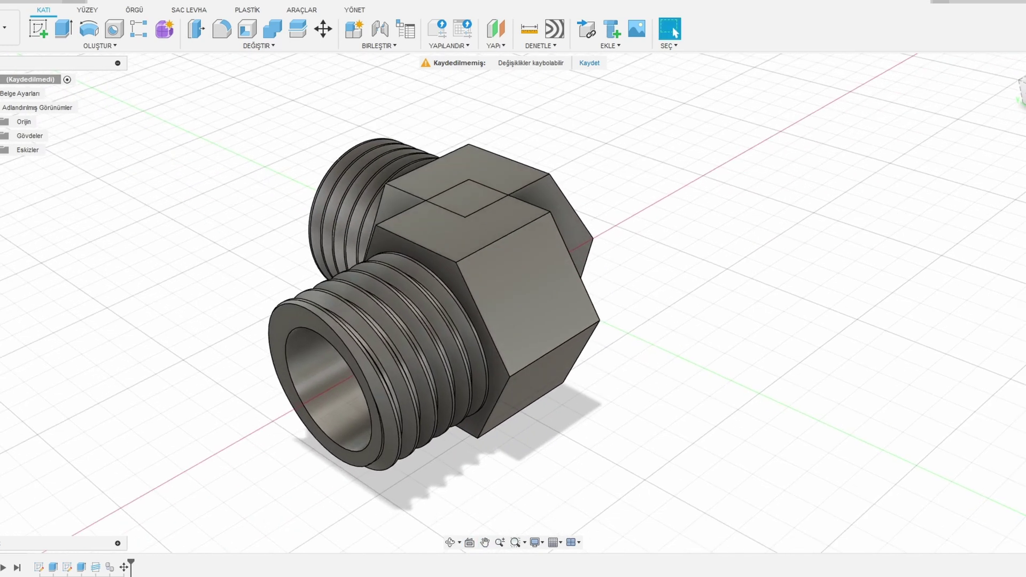
{"action": "left_click", "coordinate": [3, 136]}
{"action": "left_click", "coordinate": [39, 149]}
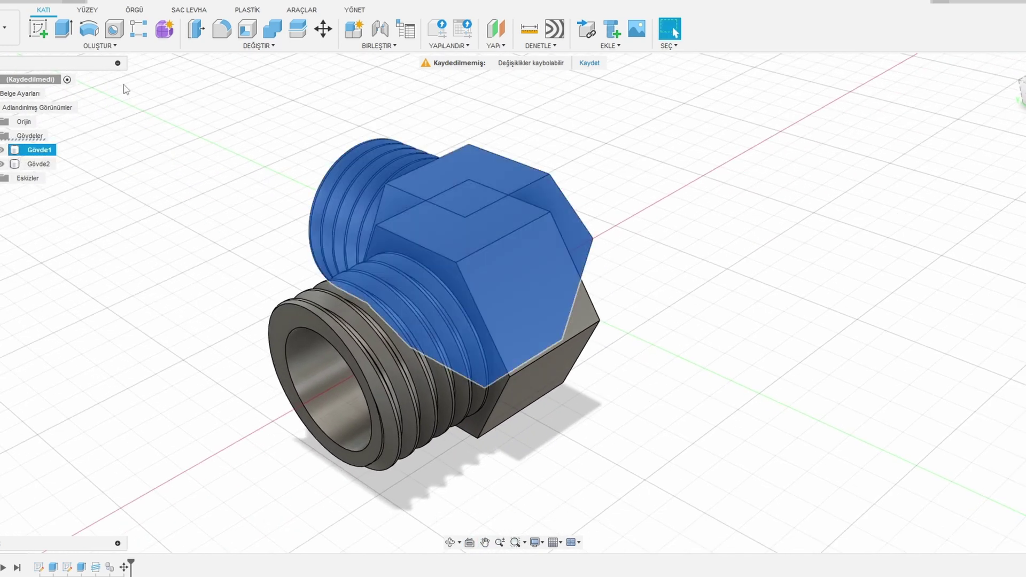
{"action": "left_click", "coordinate": [133, 47]}
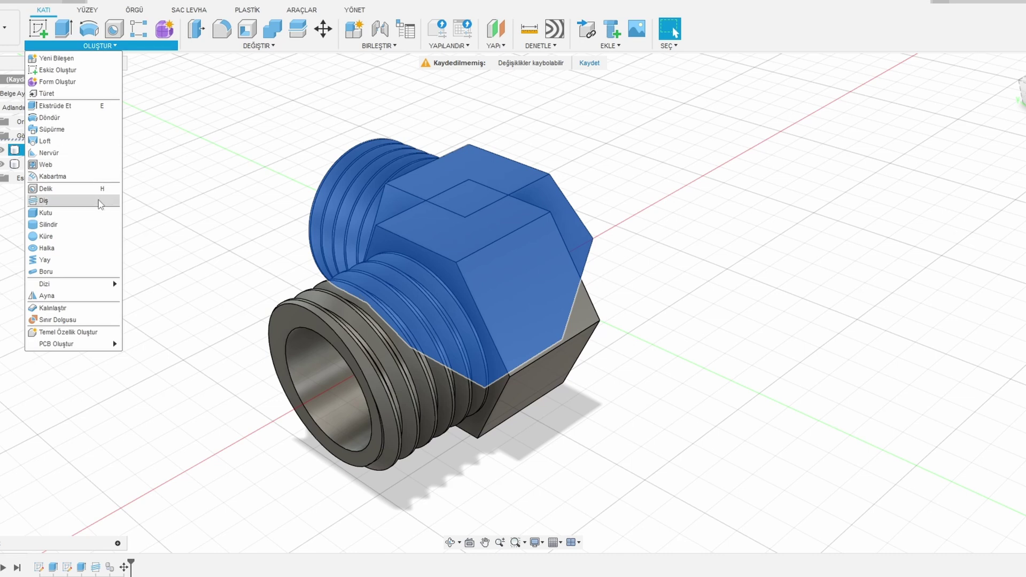
{"action": "left_click", "coordinate": [70, 296]}
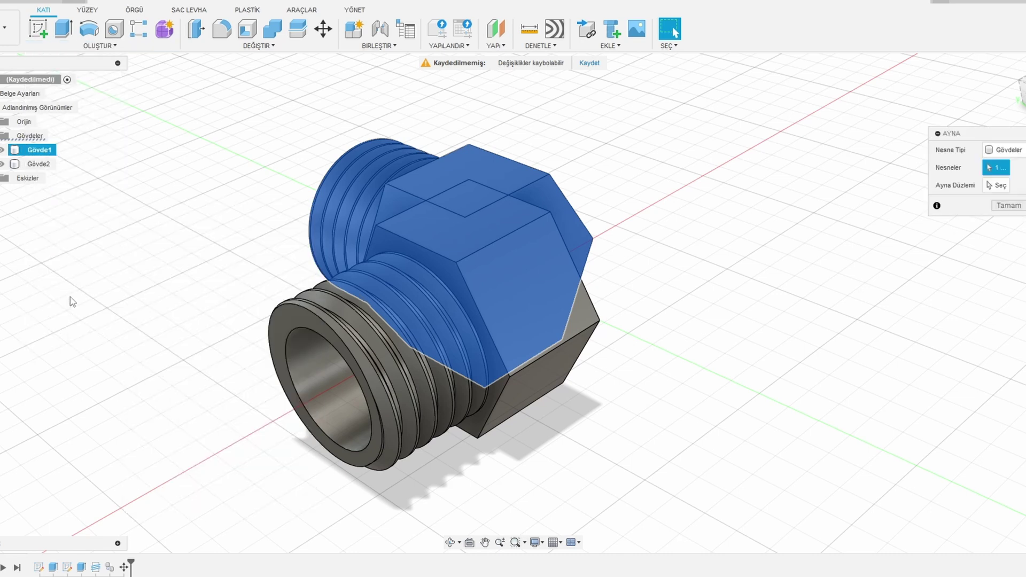
{"action": "left_click", "coordinate": [997, 187]}
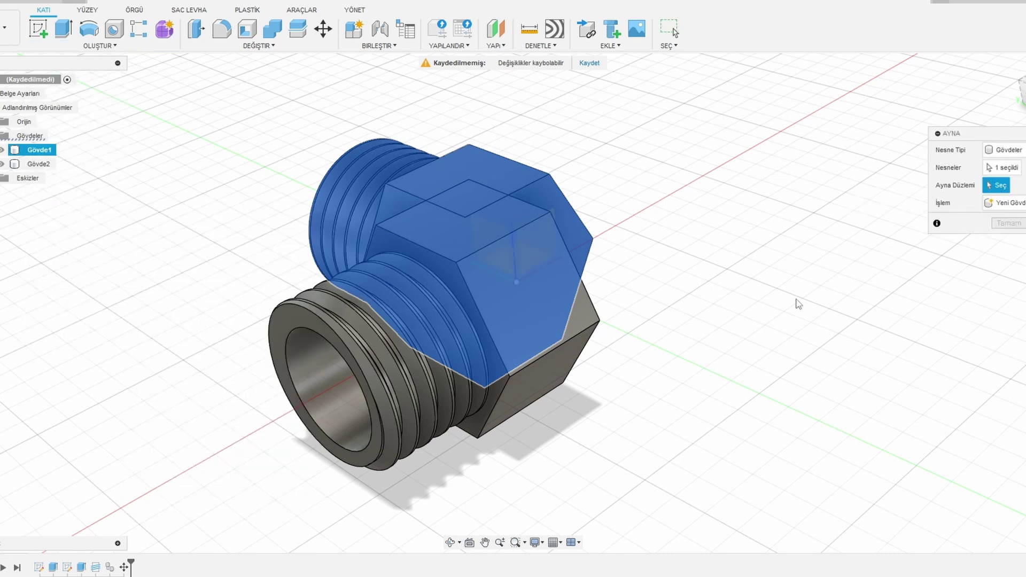
{"action": "middle_click_drag", "start_coordinate": [798, 304], "coordinate": [737, 273], "text": "shift"}
{"action": "left_click", "coordinate": [483, 253]}
{"action": "middle_click_drag", "start_coordinate": [792, 319], "coordinate": [790, 322], "text": "shift"}
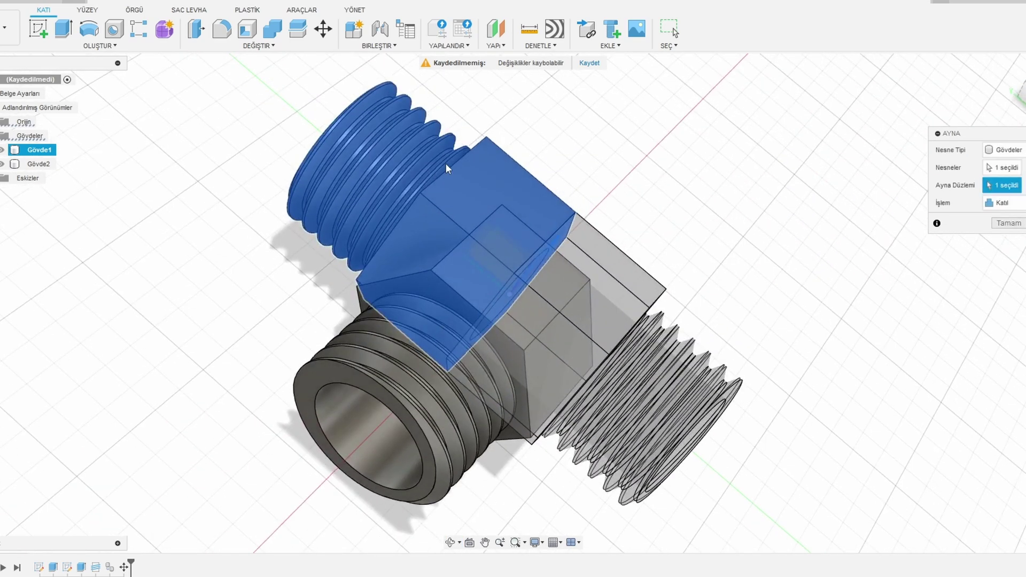
{"action": "left_click", "coordinate": [1000, 223]}
- Sketch on one threaded end face of the straight run, project its bore circle and finish the sketch
{"action": "middle_click_drag", "start_coordinate": [752, 266], "coordinate": [706, 229], "text": "shift"}
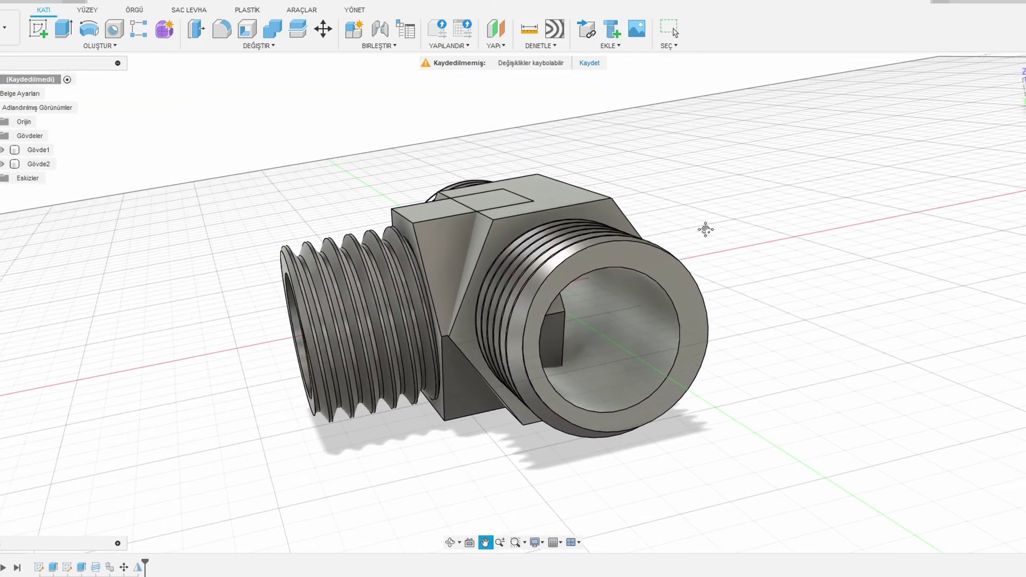
{"action": "left_click", "coordinate": [555, 303]}
{"action": "key", "text": "Escape"}
{"action": "middle_click_drag", "start_coordinate": [800, 305], "coordinate": [754, 294], "text": "shift"}
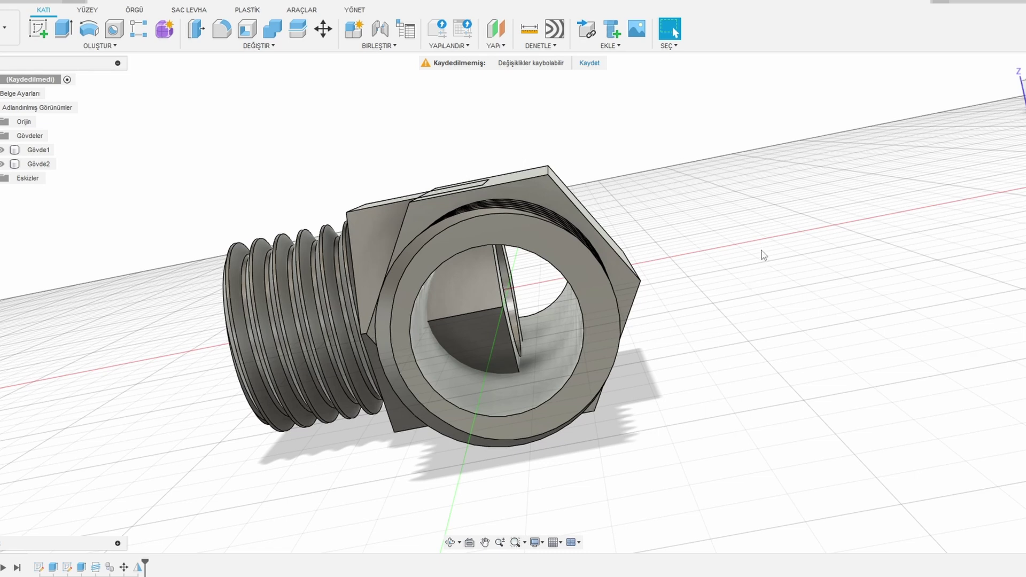
{"action": "middle_click_drag", "start_coordinate": [704, 246], "coordinate": [396, 290], "text": "shift"}
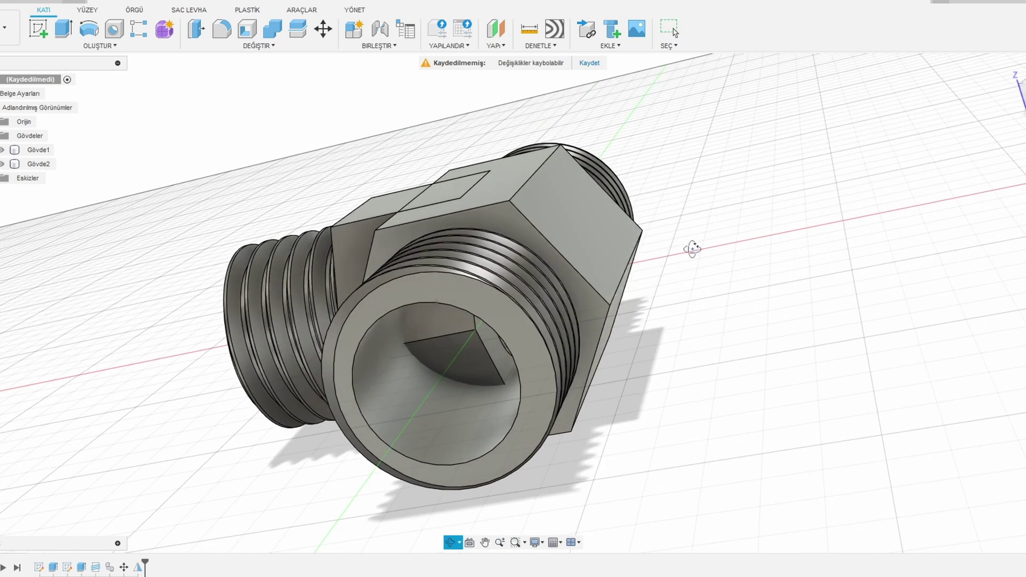
{"action": "left_click", "coordinate": [400, 290]}
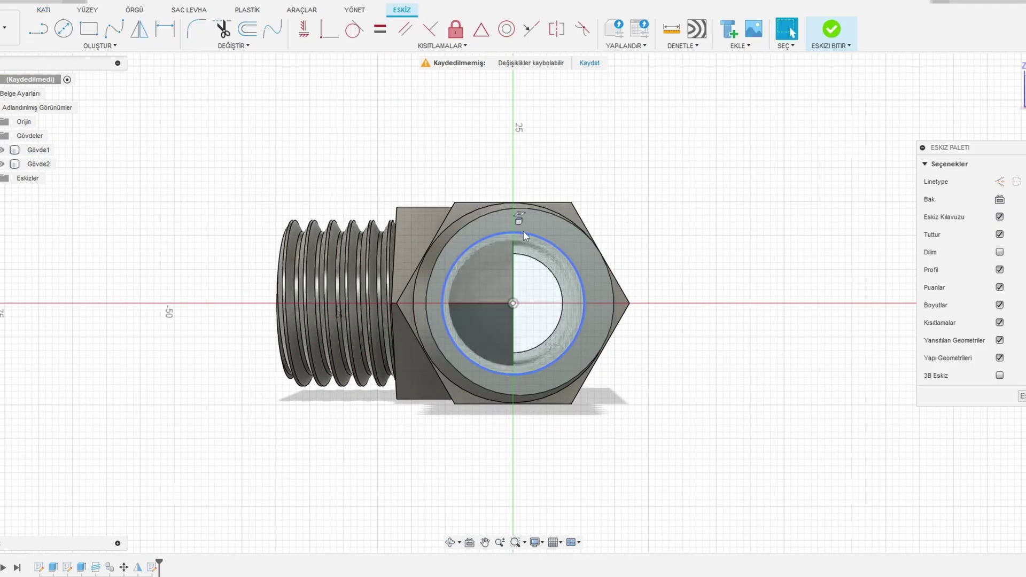
{"action": "left_click", "coordinate": [524, 233]}
{"action": "key", "text": "p"}
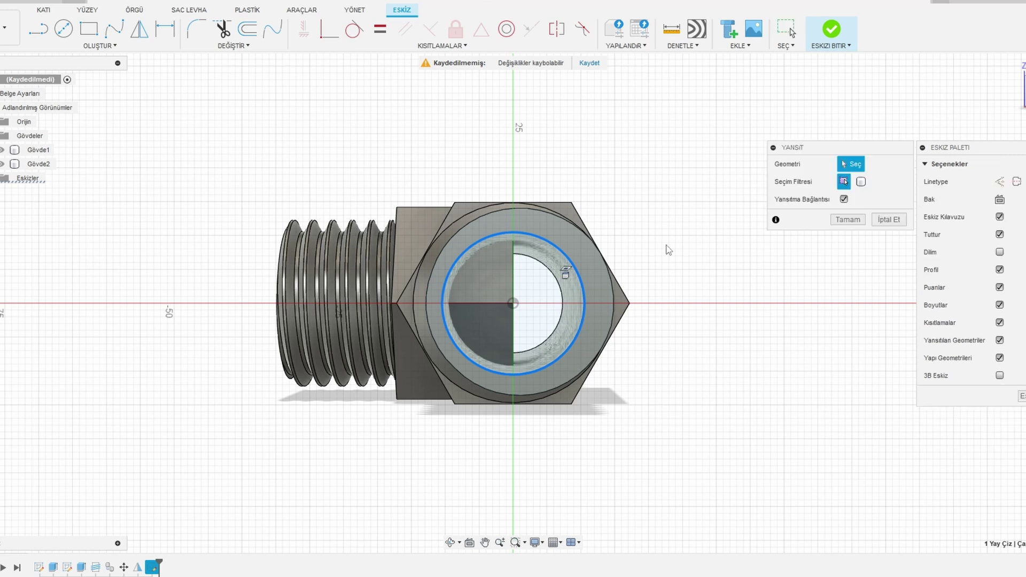
{"action": "left_click", "coordinate": [1024, 394]}
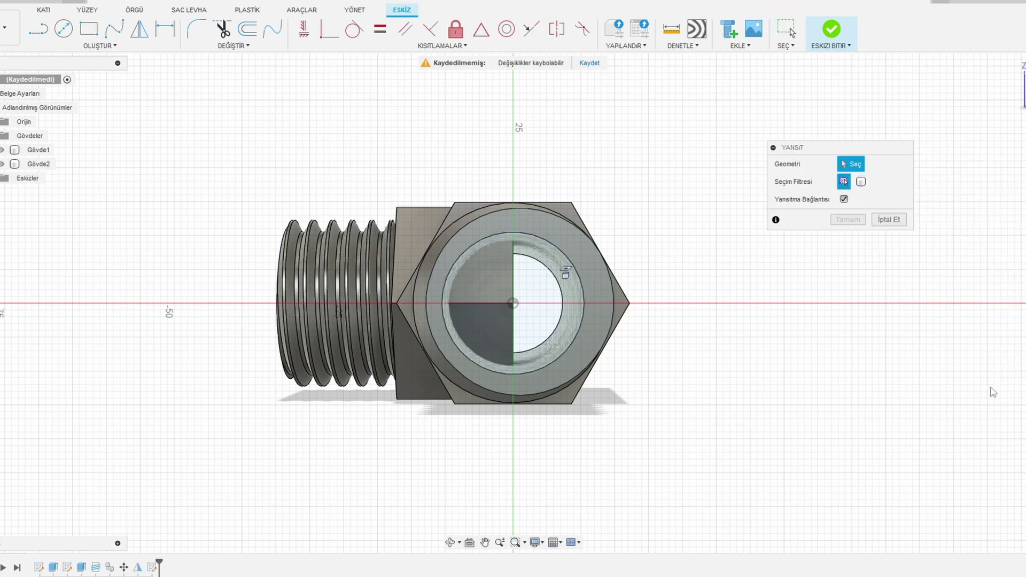
- Cut the projected bore circle -209 mm through the whole straight run
{"action": "left_click", "coordinate": [452, 308]}
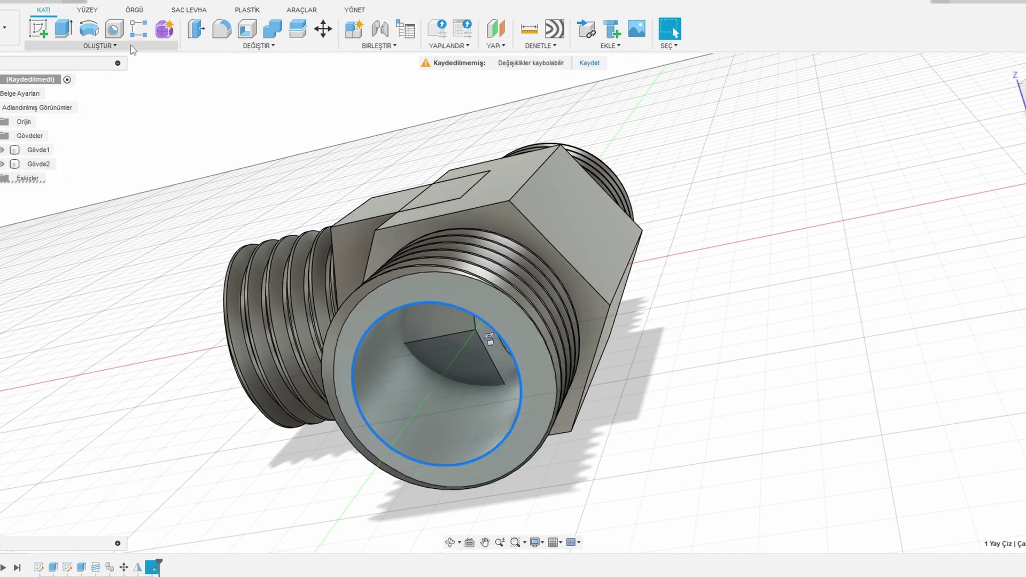
{"action": "left_click", "coordinate": [65, 30]}
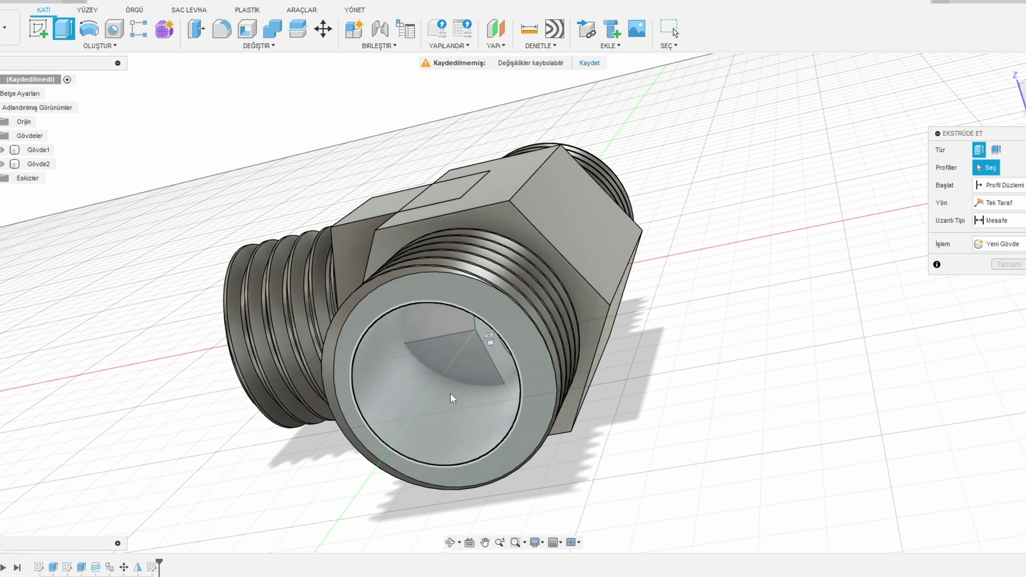
{"action": "left_click", "coordinate": [489, 345]}
{"action": "left_click_drag", "start_coordinate": [432, 392], "coordinate": [640, 123]}
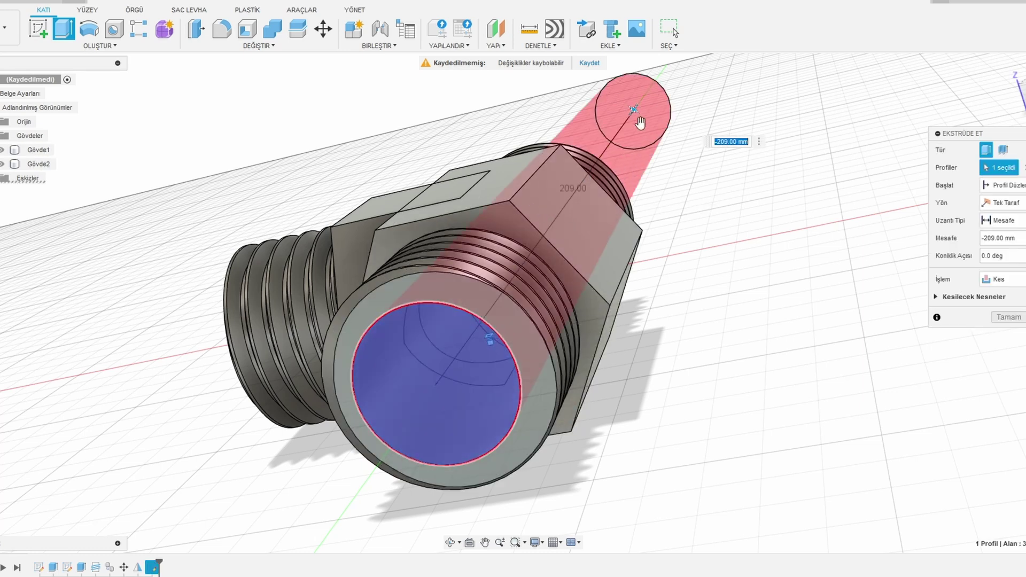
{"action": "left_click", "coordinate": [1008, 318]}
- Sketch on the perpendicular branch's end face, project its bore circle and finish the sketch
{"action": "middle_click_drag", "start_coordinate": [662, 278], "coordinate": [770, 270], "text": "shift"}
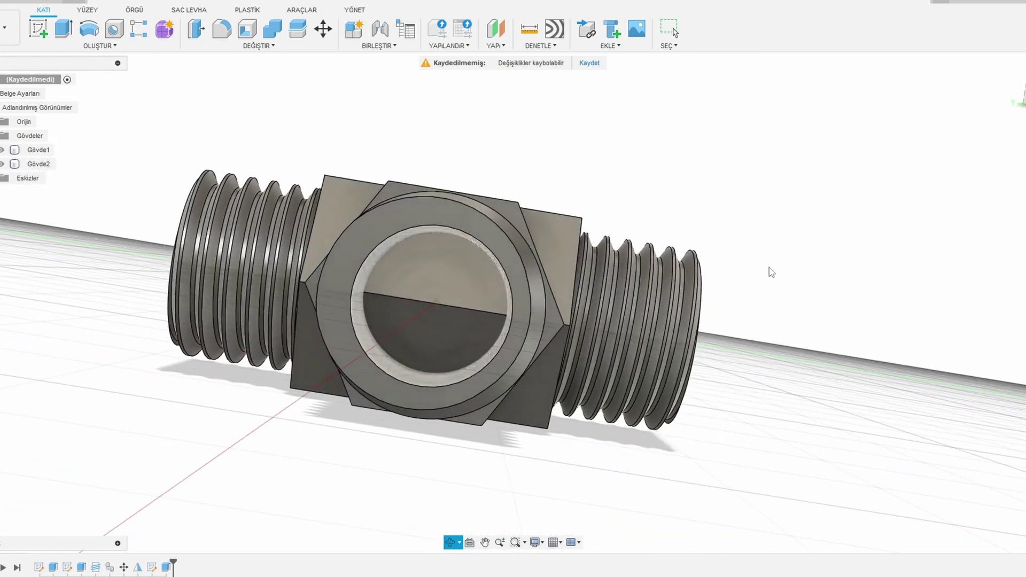
{"action": "left_click", "coordinate": [466, 213]}
{"action": "left_click", "coordinate": [41, 30]}
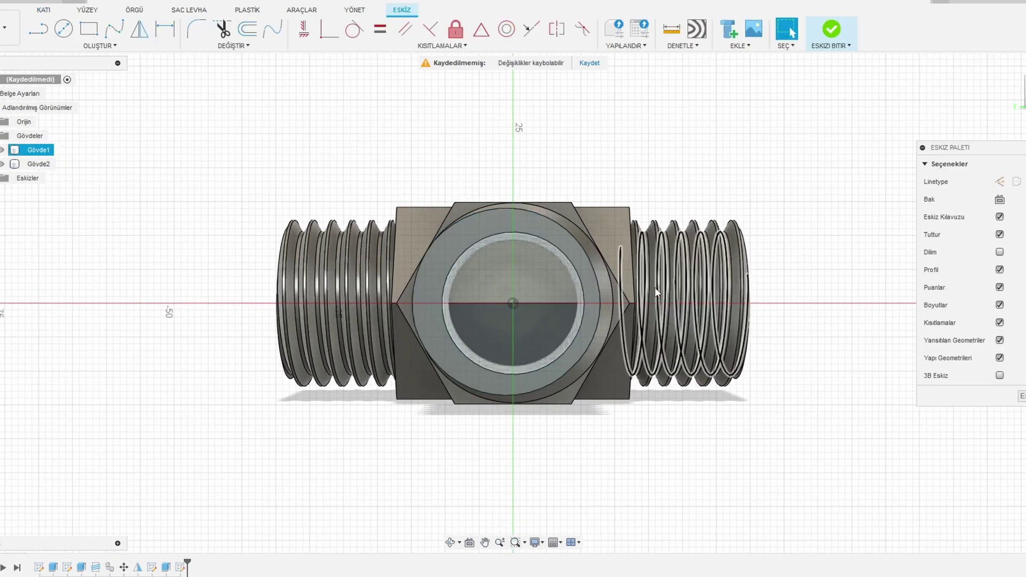
{"action": "middle_click_drag", "start_coordinate": [481, 305], "coordinate": [538, 307], "text": "shift"}
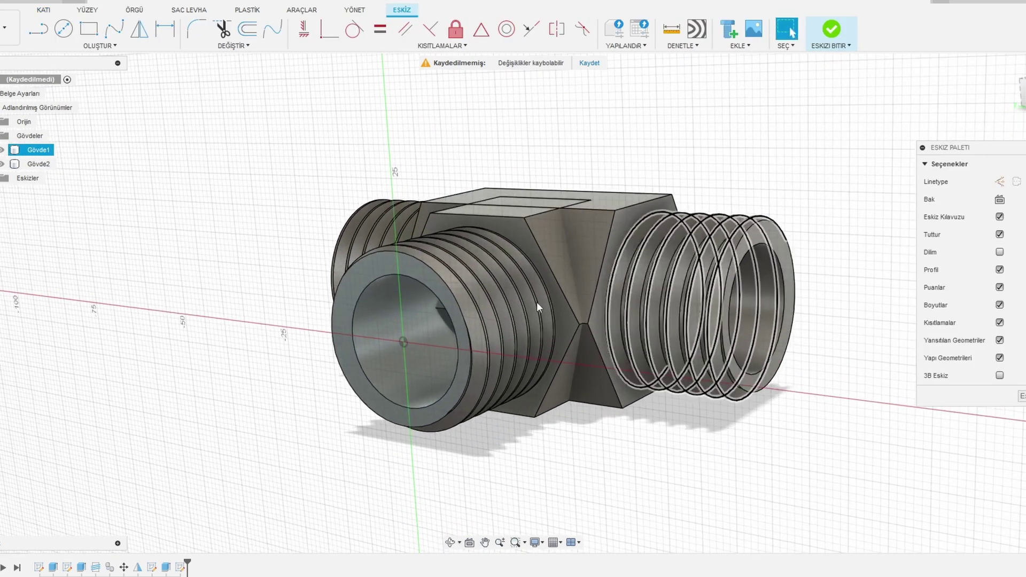
{"action": "left_click", "coordinate": [398, 274]}
{"action": "key", "text": "p"}
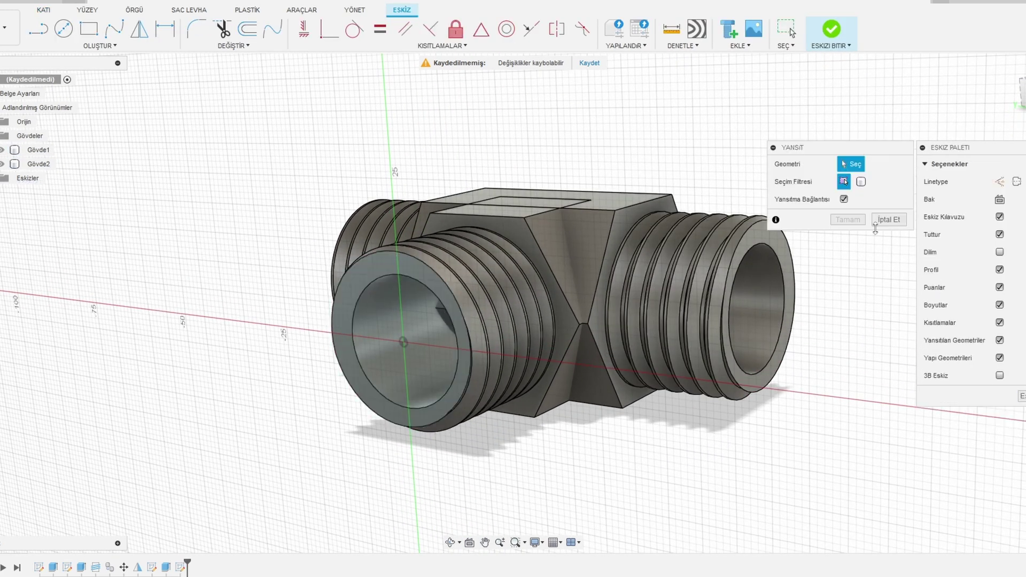
{"action": "left_click", "coordinate": [831, 30]}
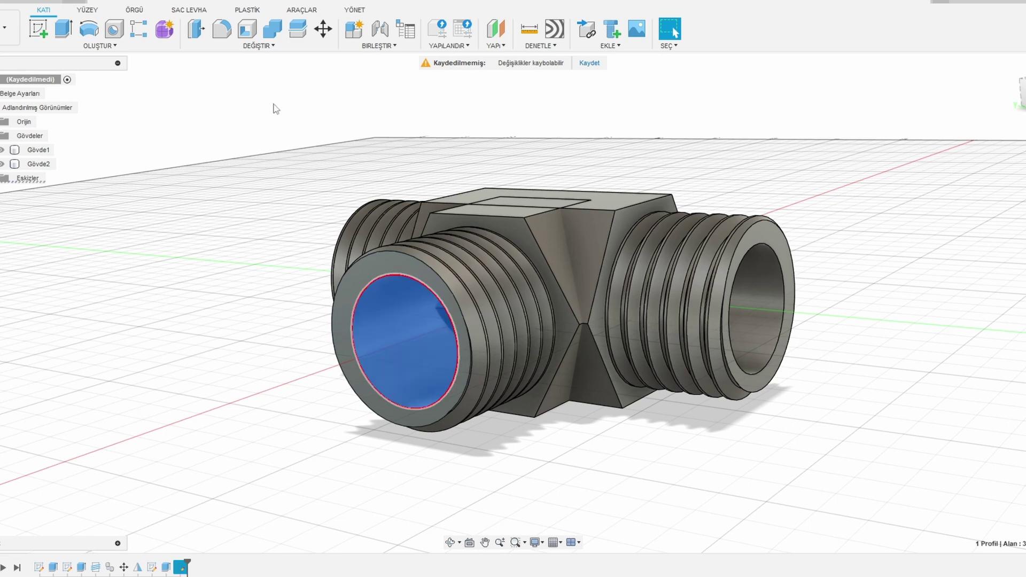
- Cut the branch's bore circle -40 mm inward to open it into the straight run
{"action": "left_click", "coordinate": [73, 34]}
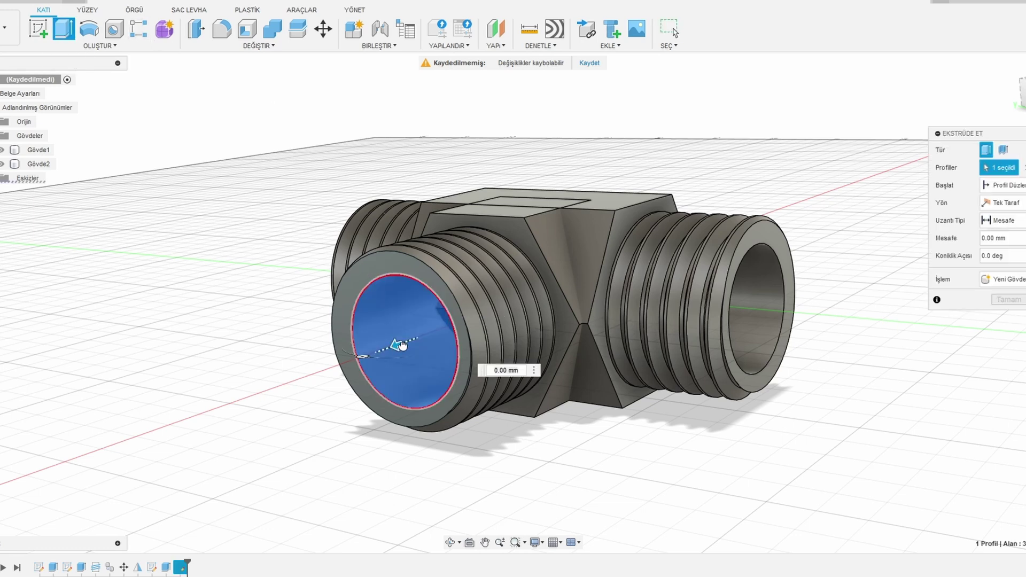
{"action": "left_click_drag", "start_coordinate": [403, 346], "coordinate": [550, 320]}
{"action": "middle_click_drag", "start_coordinate": [805, 378], "coordinate": [782, 397], "text": "shift"}
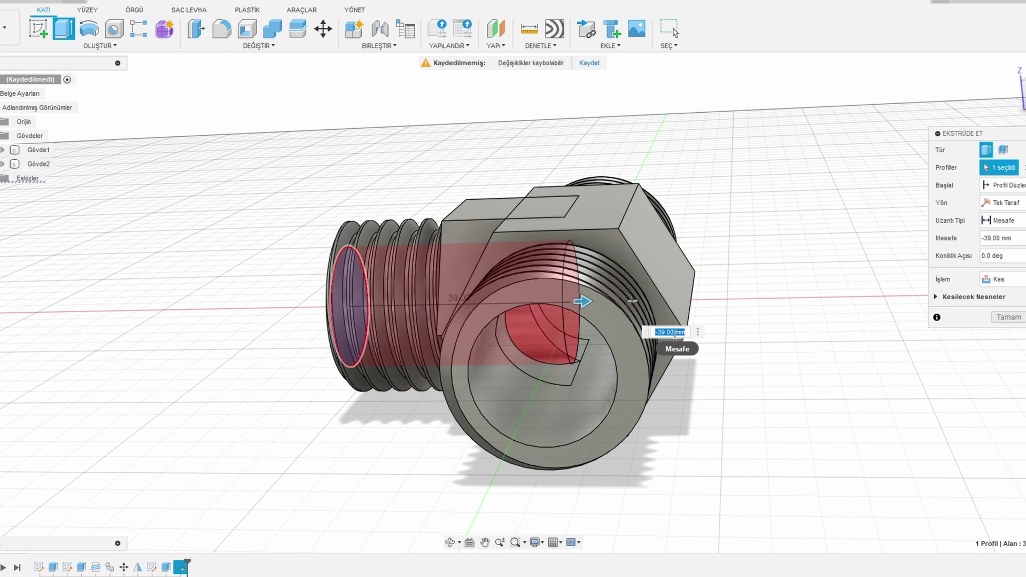
{"action": "type", "text": "-40"}
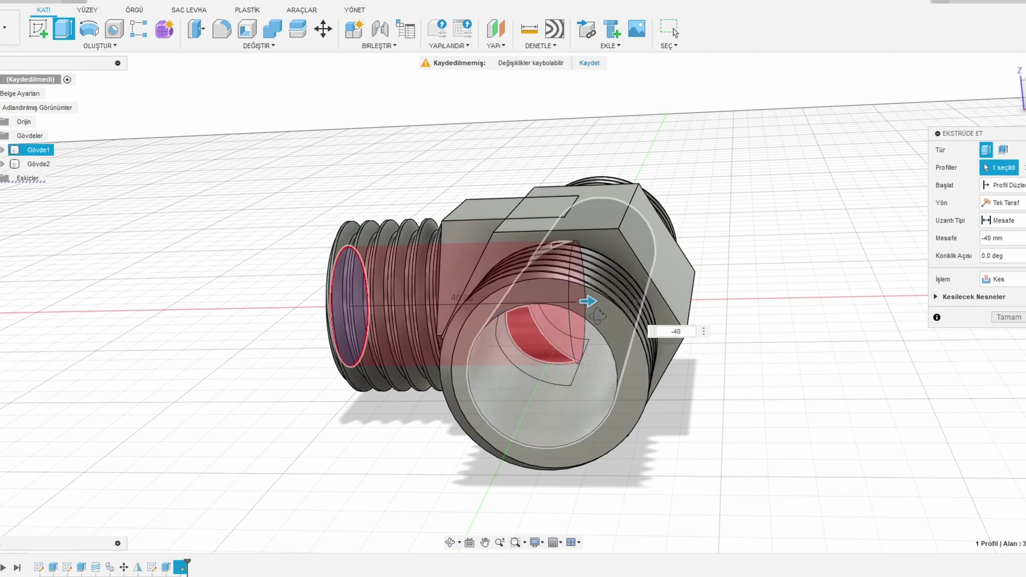
{"action": "middle_click_drag", "start_coordinate": [591, 307], "coordinate": [615, 335], "text": "shift"}
{"action": "left_click", "coordinate": [1008, 317]}
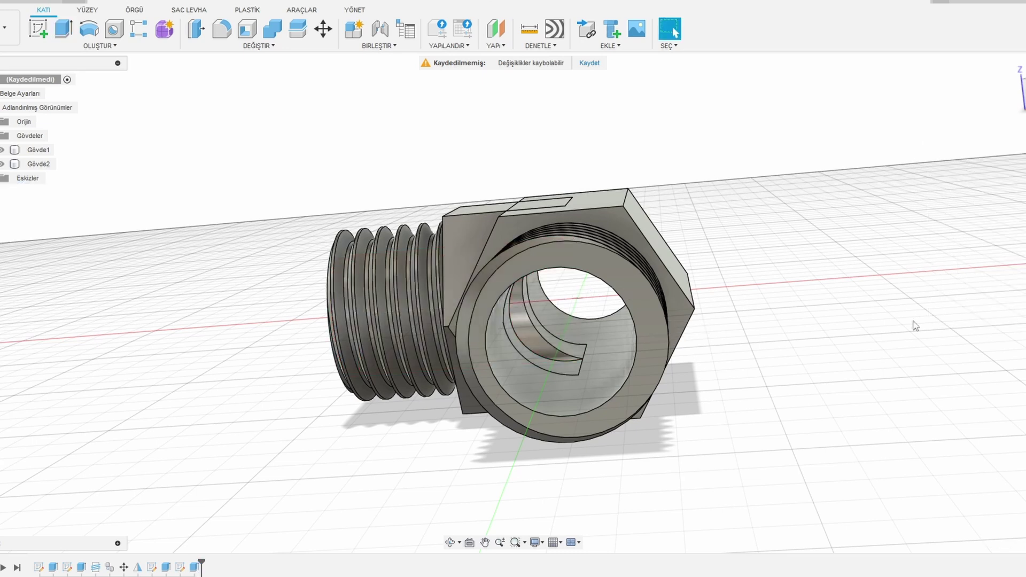
{"action": "middle_click_drag", "start_coordinate": [762, 327], "coordinate": [749, 310], "text": "shift"}
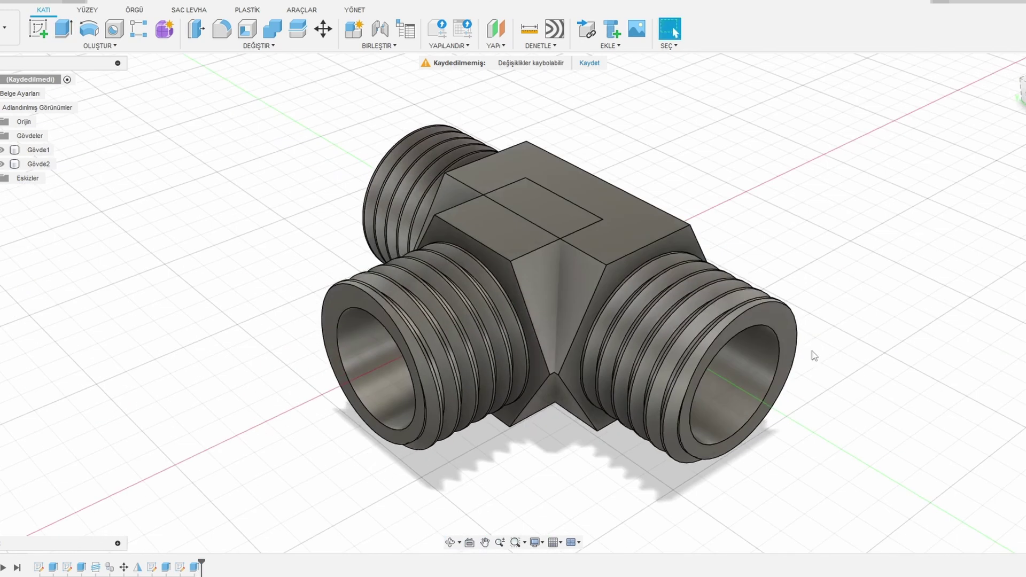
- Select both bodies of the fitting, Gövde1 and Gövde2, and combine them into a single joined body
{"action": "left_click", "coordinate": [521, 241]}
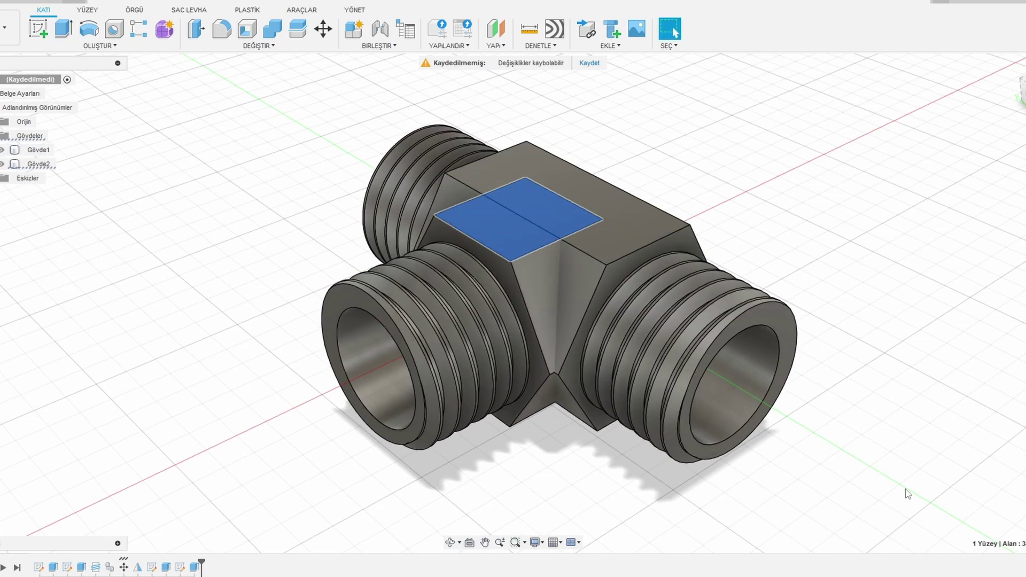
{"action": "left_click_drag", "start_coordinate": [907, 493], "coordinate": [325, 133]}
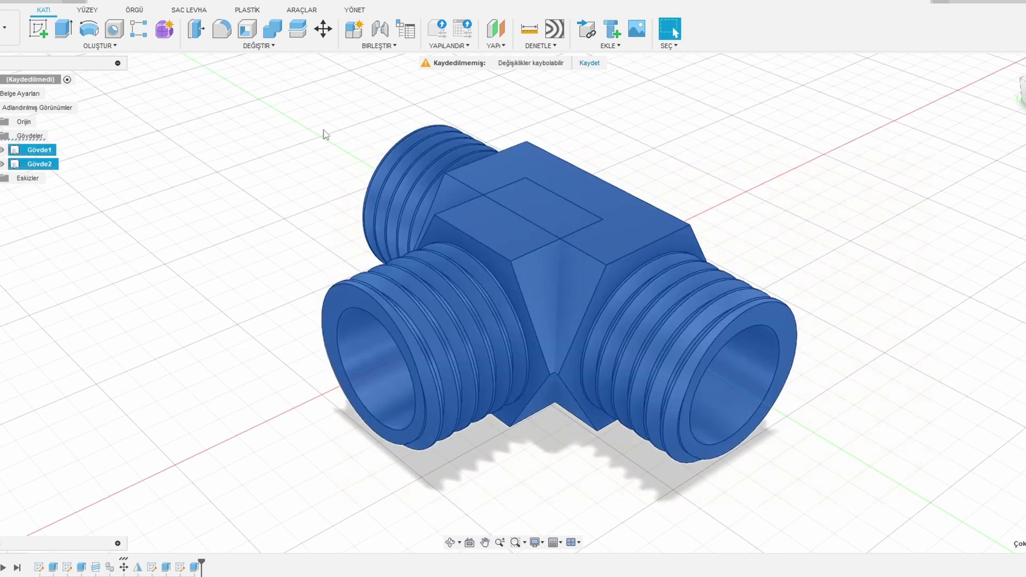
{"action": "left_click", "coordinate": [270, 30]}
{"action": "left_click", "coordinate": [1009, 241]}
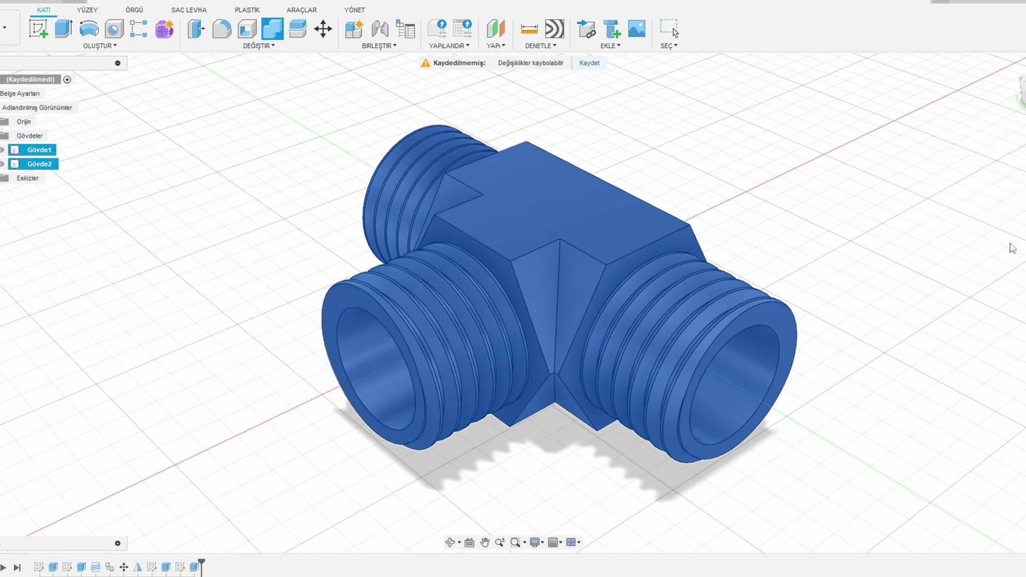
- Assign the physical material Bronz from the Metal category of the Fusion Malzeme Kitaplık library to the combined fitting body
{"action": "middle_click_drag", "start_coordinate": [857, 241], "coordinate": [691, 282], "text": "shift"}
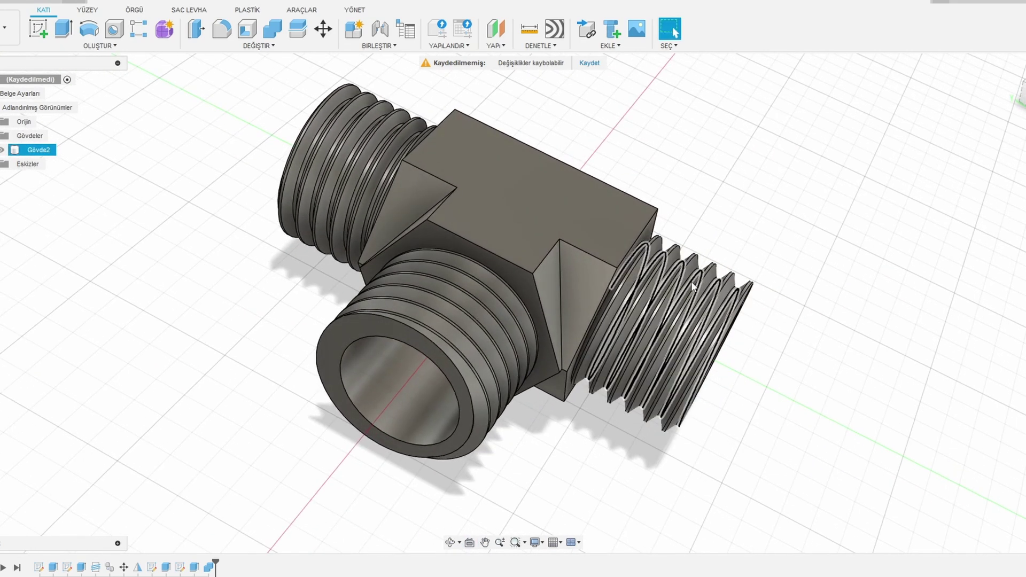
{"action": "scroll", "coordinate": [610, 251], "scroll_direction": "up", "scroll_amount": 1}
{"action": "middle_click_drag", "start_coordinate": [611, 251], "coordinate": [669, 259]}
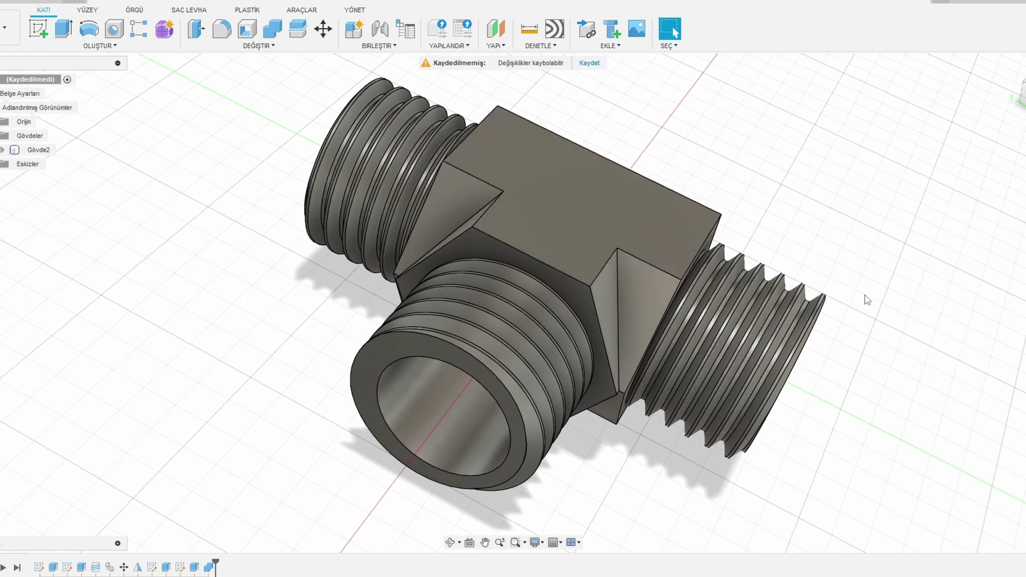
{"action": "middle_click_drag", "start_coordinate": [868, 300], "coordinate": [769, 254]}
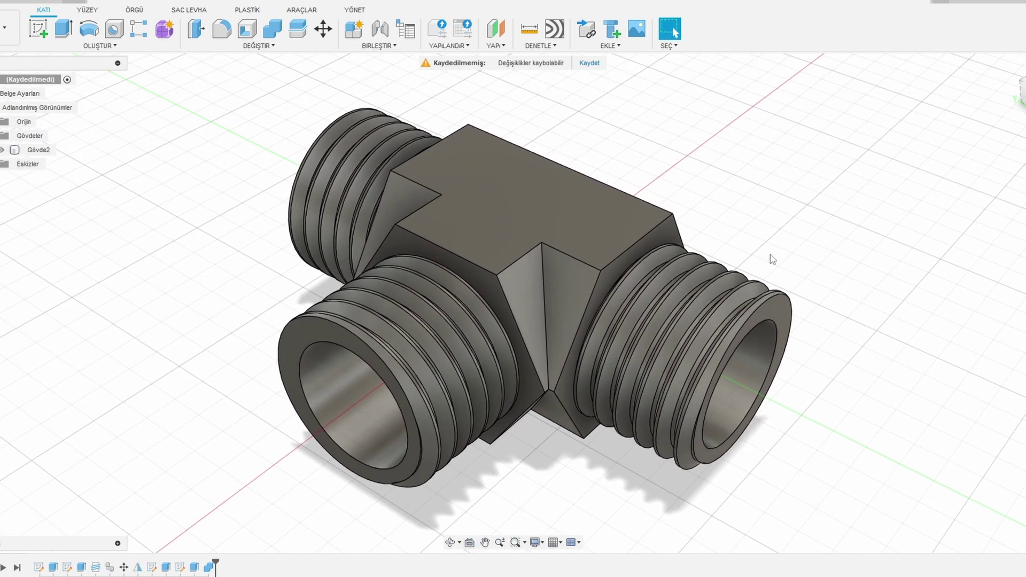
{"action": "scroll", "coordinate": [773, 260], "scroll_direction": "down", "scroll_amount": 2}
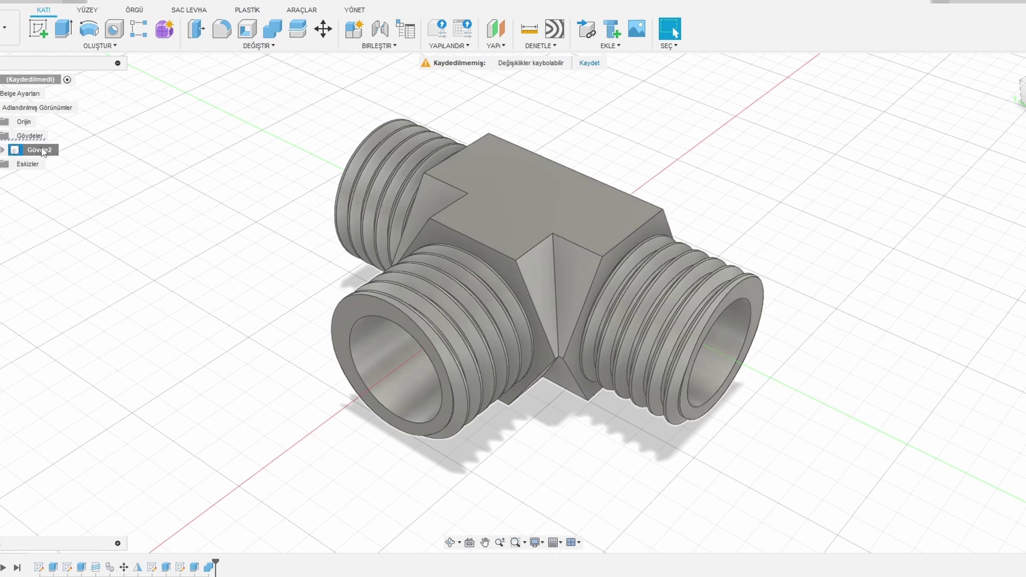
{"action": "right_click", "coordinate": [44, 150]}
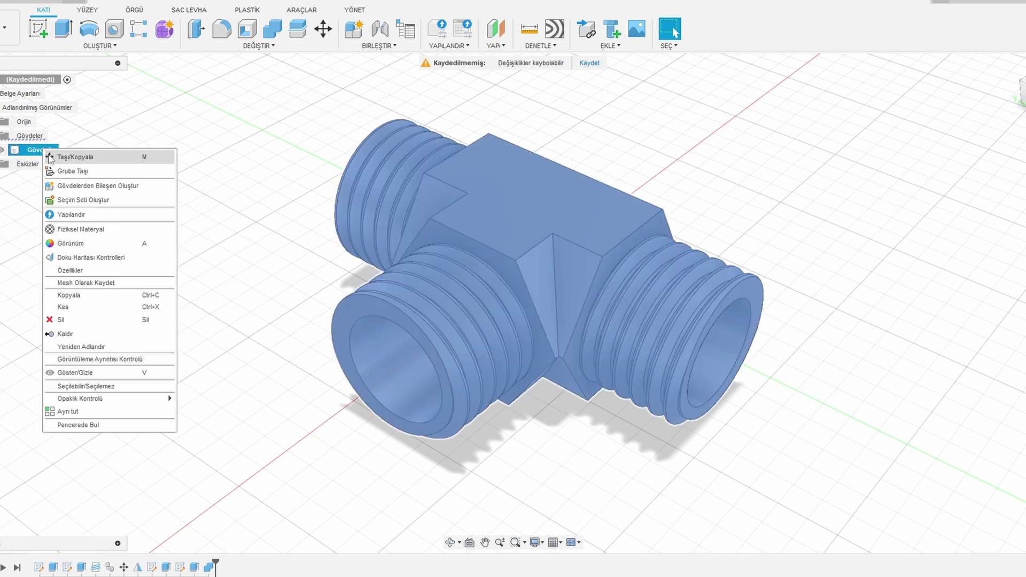
{"action": "left_click", "coordinate": [86, 229]}
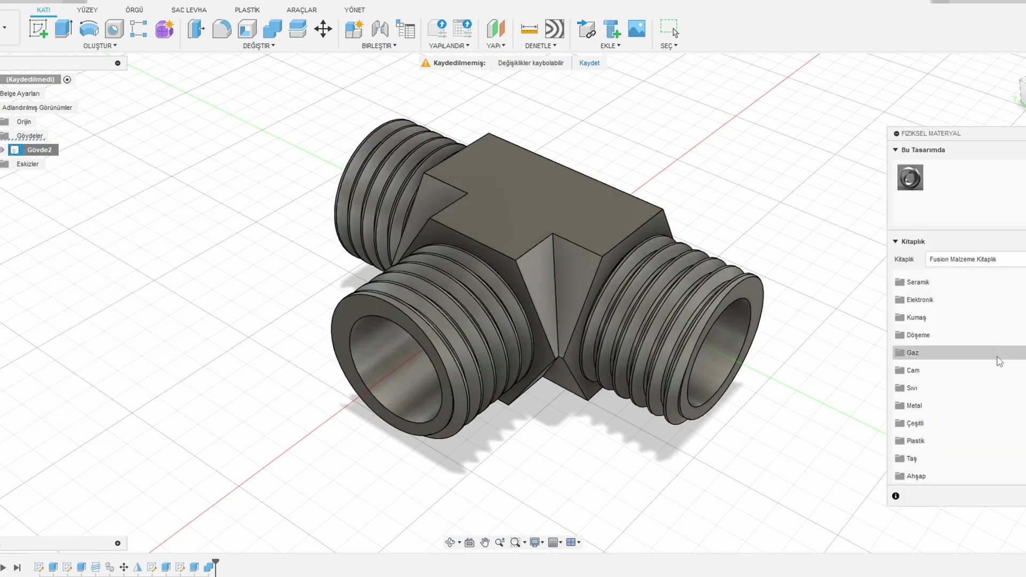
{"action": "left_click", "coordinate": [931, 406]}
{"action": "scroll", "coordinate": [951, 374], "scroll_direction": "down", "scroll_amount": 10}
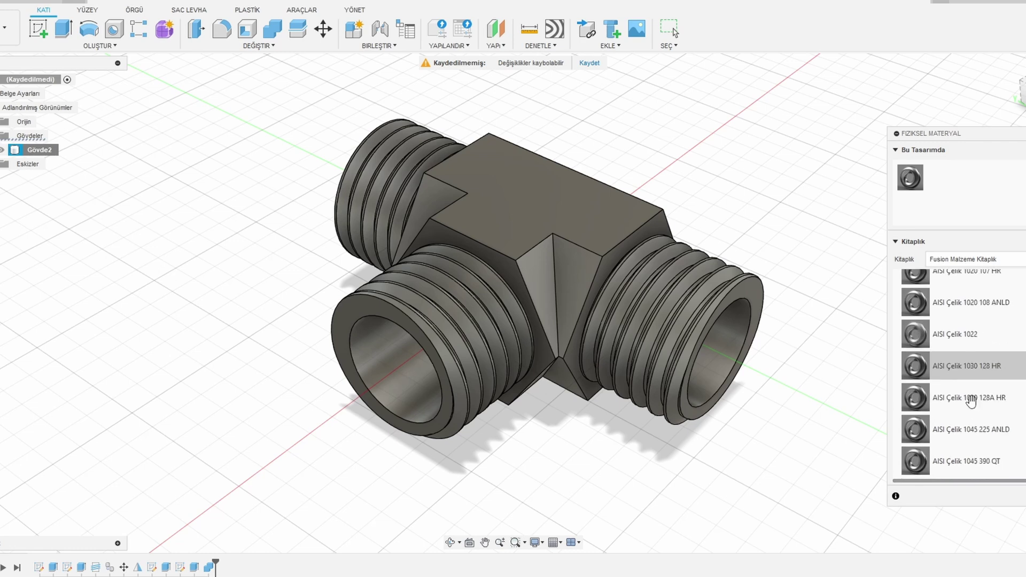
{"action": "scroll", "coordinate": [988, 409], "scroll_direction": "down", "scroll_amount": 10}
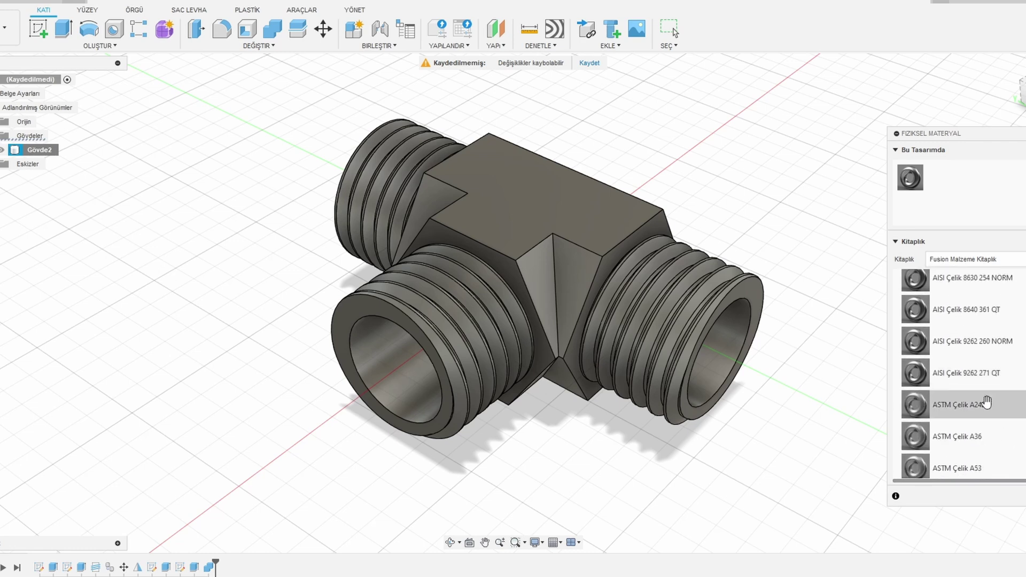
{"action": "scroll", "coordinate": [986, 400], "scroll_direction": "down", "scroll_amount": 10}
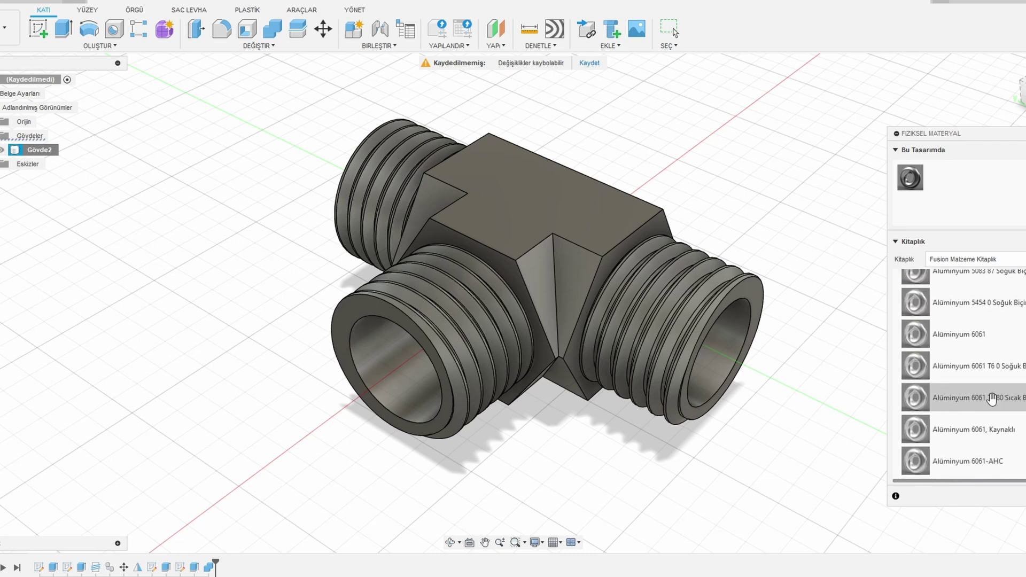
{"action": "scroll", "coordinate": [997, 404], "scroll_direction": "down", "scroll_amount": 1}
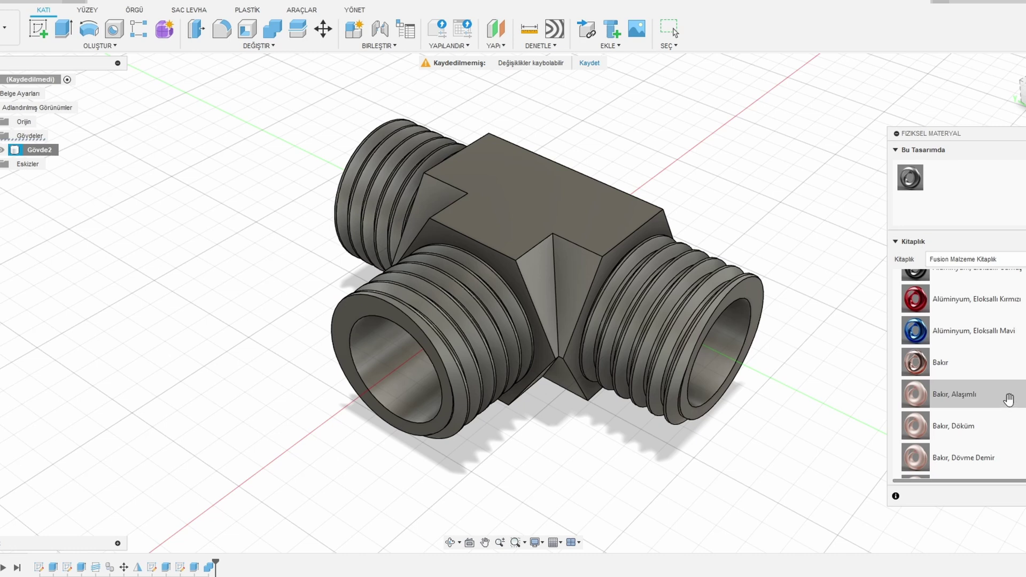
{"action": "scroll", "coordinate": [988, 374], "scroll_direction": "down", "scroll_amount": 3}
{"action": "scroll", "coordinate": [989, 378], "scroll_direction": "down", "scroll_amount": 1}
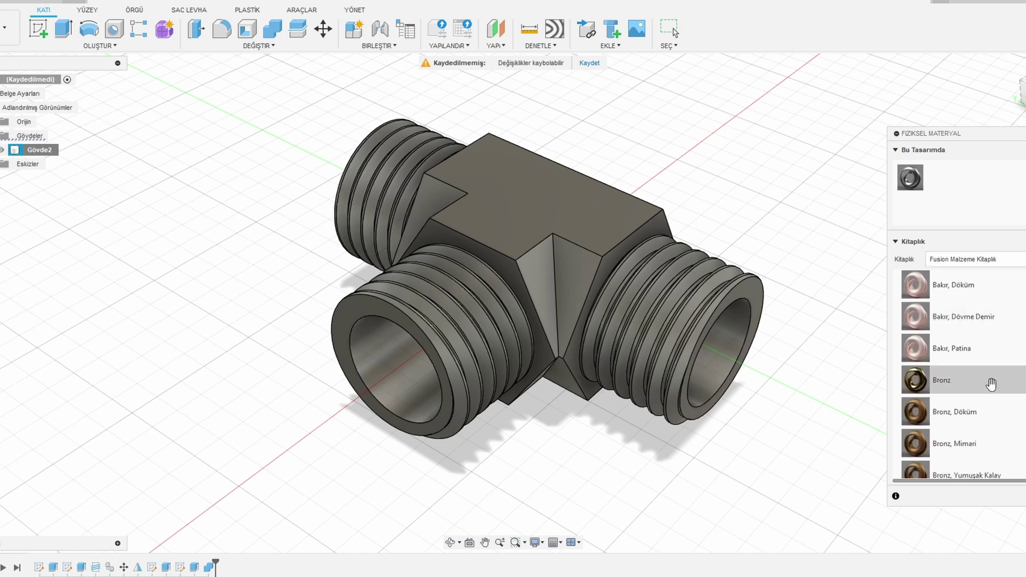
{"action": "left_click_drag", "start_coordinate": [992, 387], "coordinate": [515, 209]}
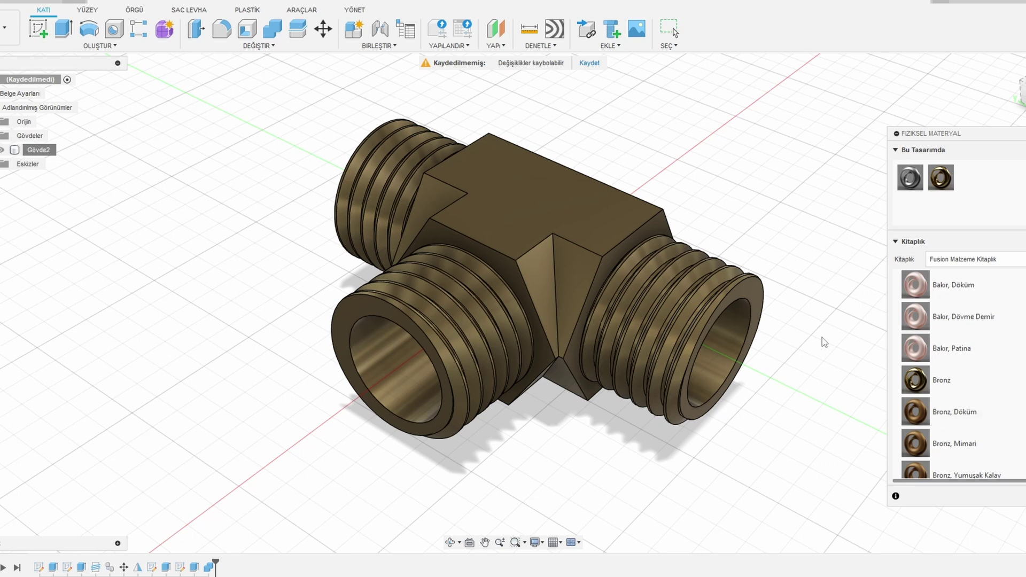
{"action": "middle_click_drag", "start_coordinate": [823, 338], "coordinate": [784, 320]}
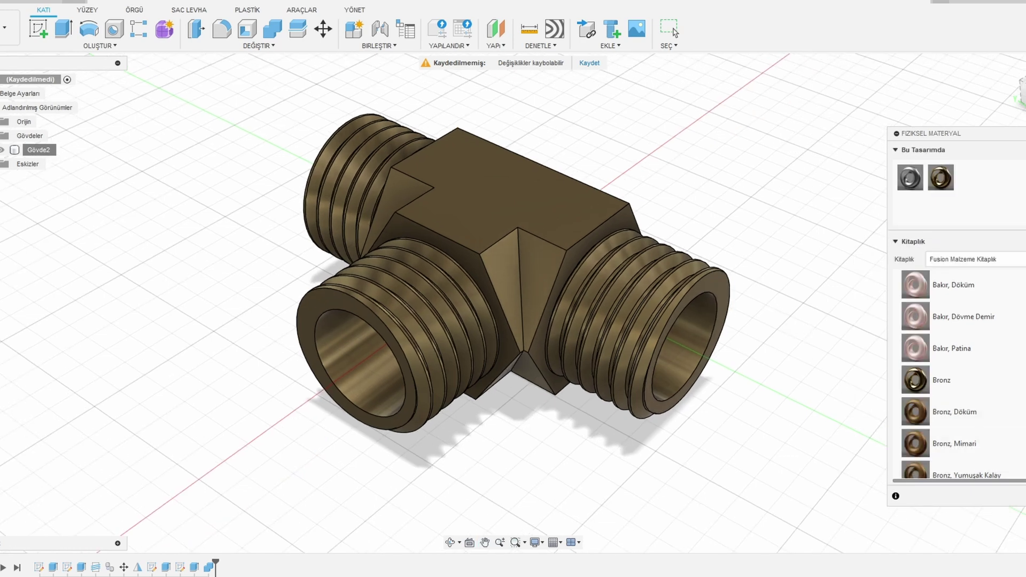
{"action": "key", "text": "Escape"}
- Examine the finished bronze fitting's threaded ends, centre section and connected bores from several angles
{"action": "middle_click_drag", "start_coordinate": [607, 200], "coordinate": [738, 231], "text": "shift"}
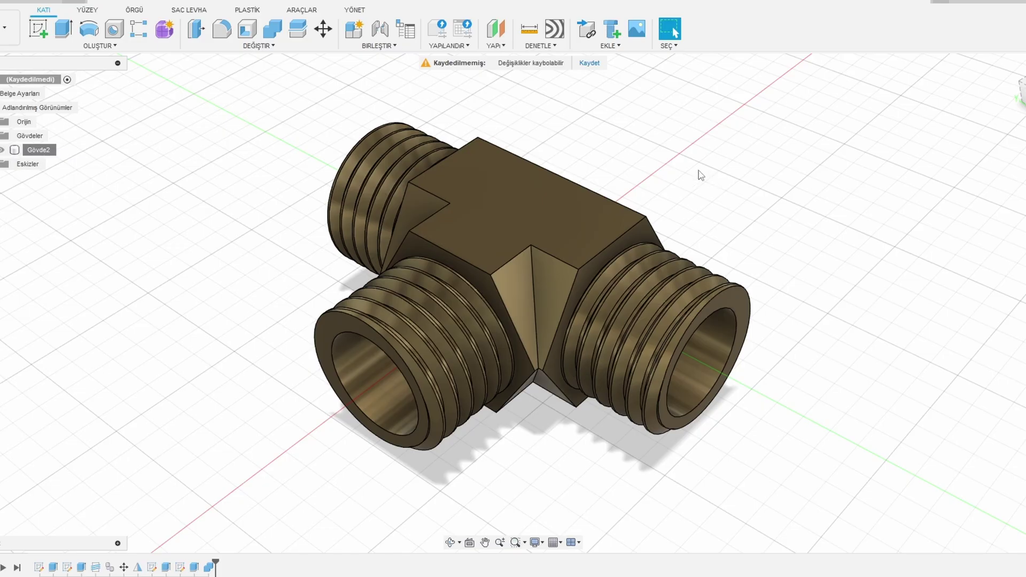
{"action": "middle_click_drag", "start_coordinate": [792, 201], "coordinate": [643, 207], "text": "shift"}
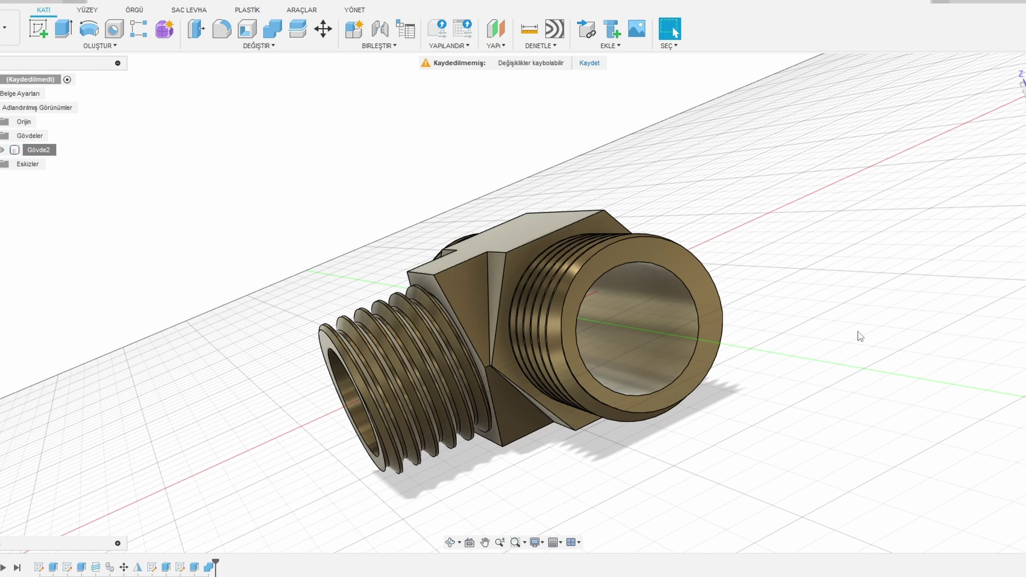
{"action": "middle_click_drag", "start_coordinate": [858, 335], "coordinate": [759, 230], "text": "shift"}
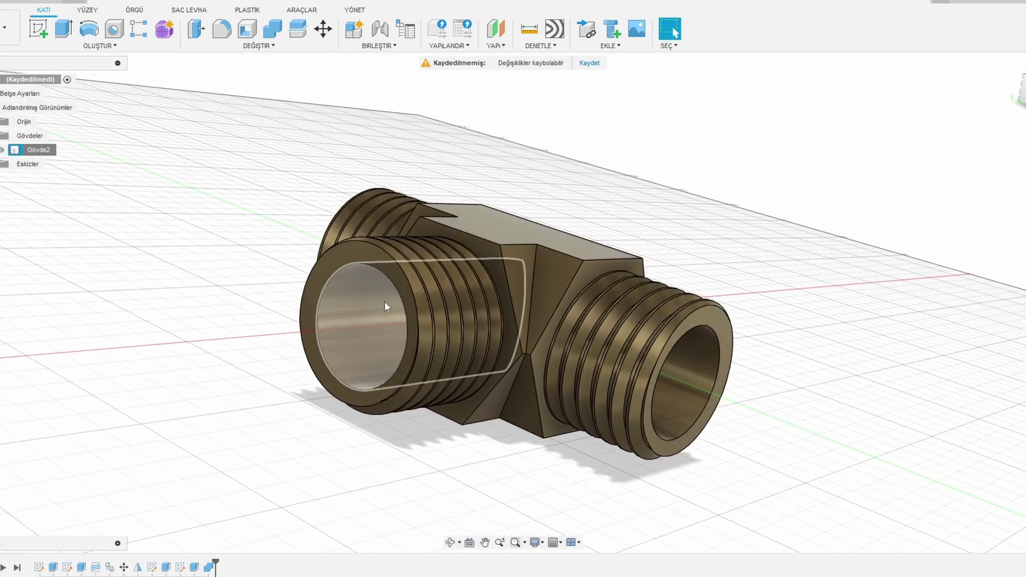
{"action": "middle_click_drag", "start_coordinate": [797, 316], "coordinate": [743, 318], "text": "shift"}
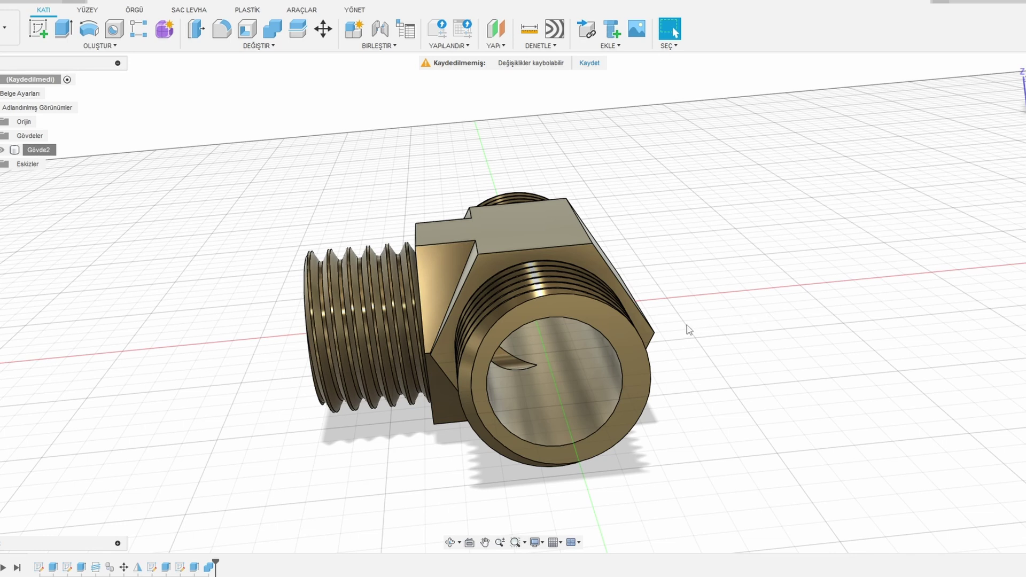
{"action": "middle_click_drag", "start_coordinate": [676, 321], "coordinate": [724, 365], "text": "shift"}
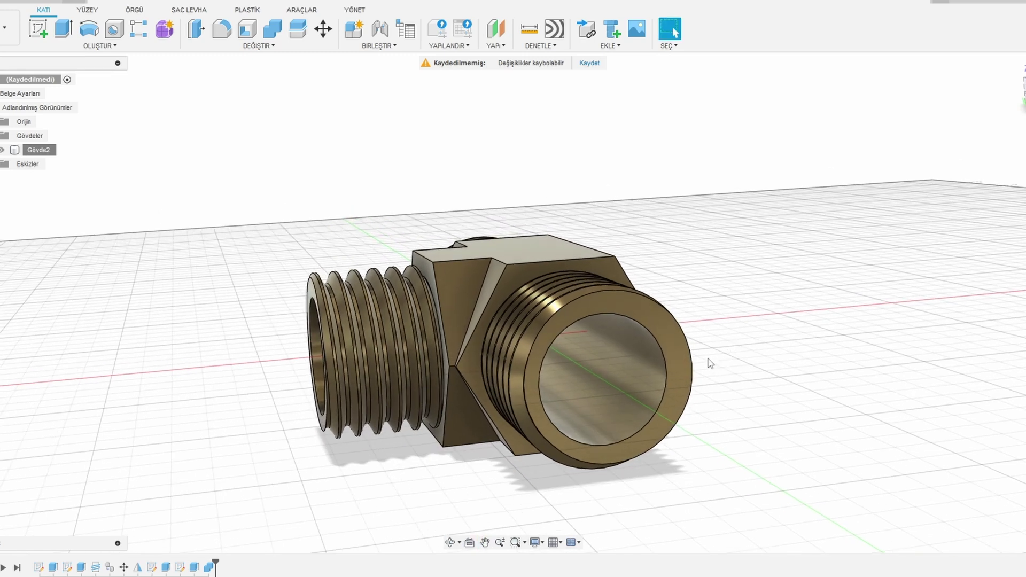